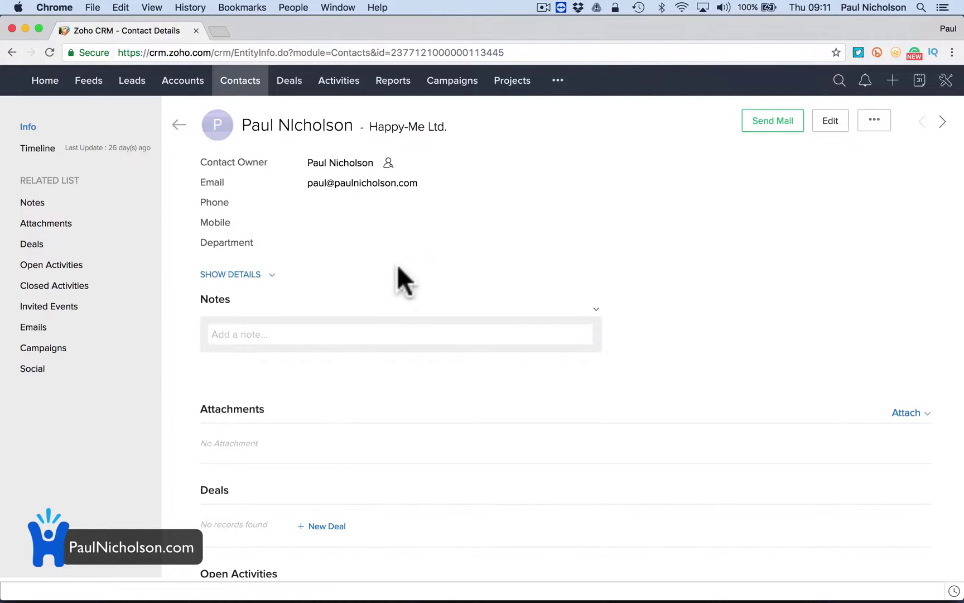
Edit the Happy-Me Ltd. contact and bring up the tools dropdown with setup and support options.
click(831, 123)
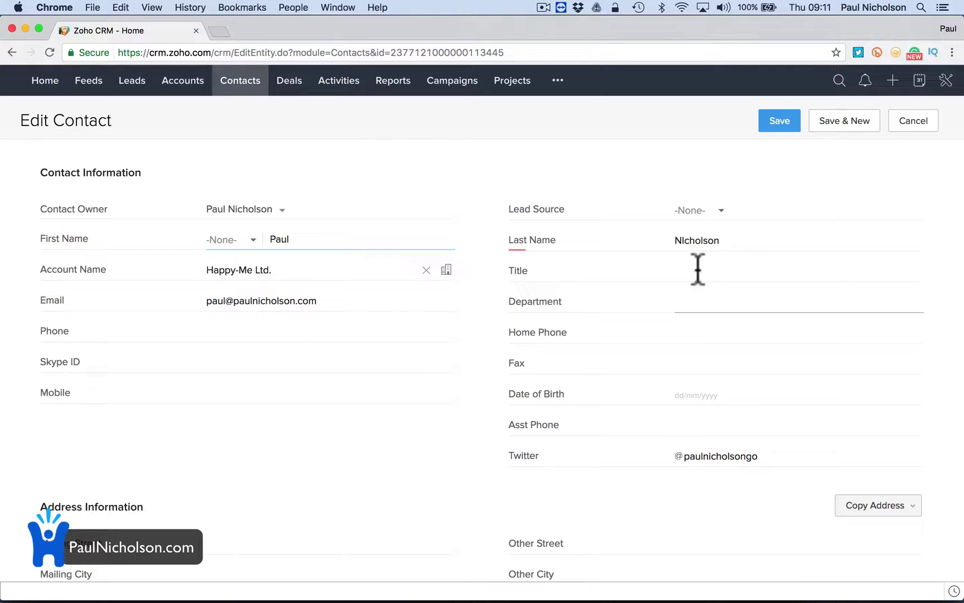
click(946, 81)
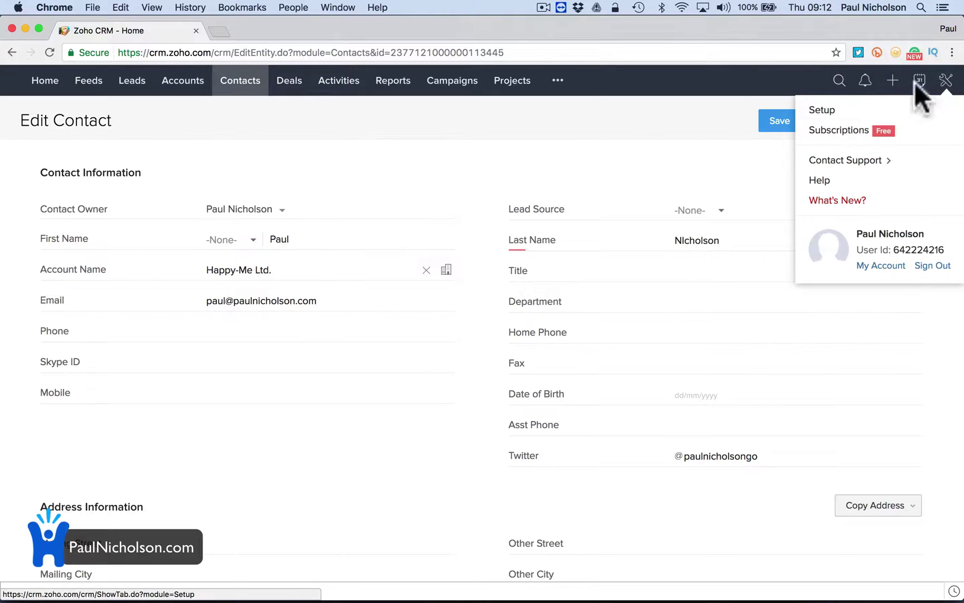
Go to Setup, then Modules, and open the Contacts module's options.
click(816, 110)
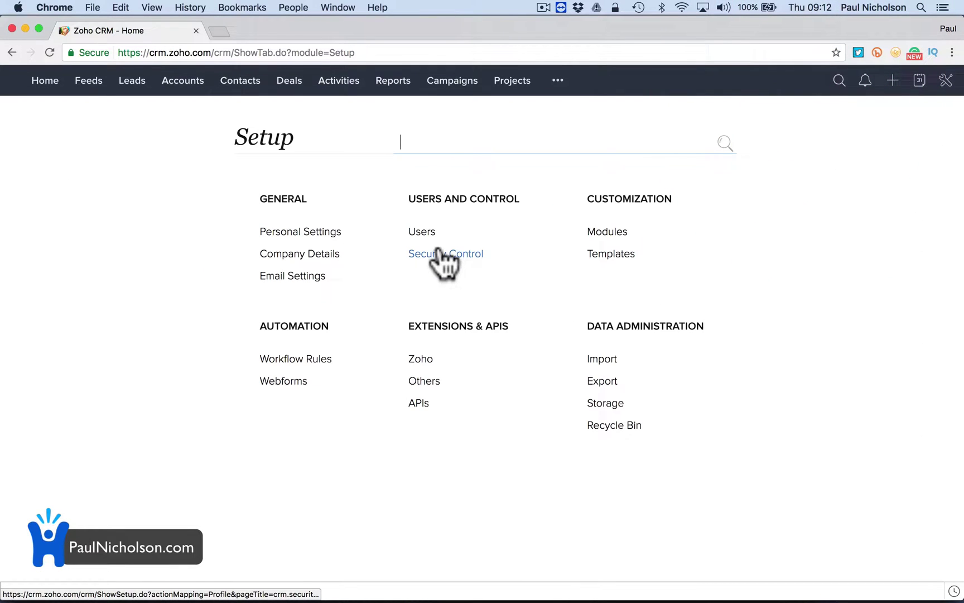
click(614, 231)
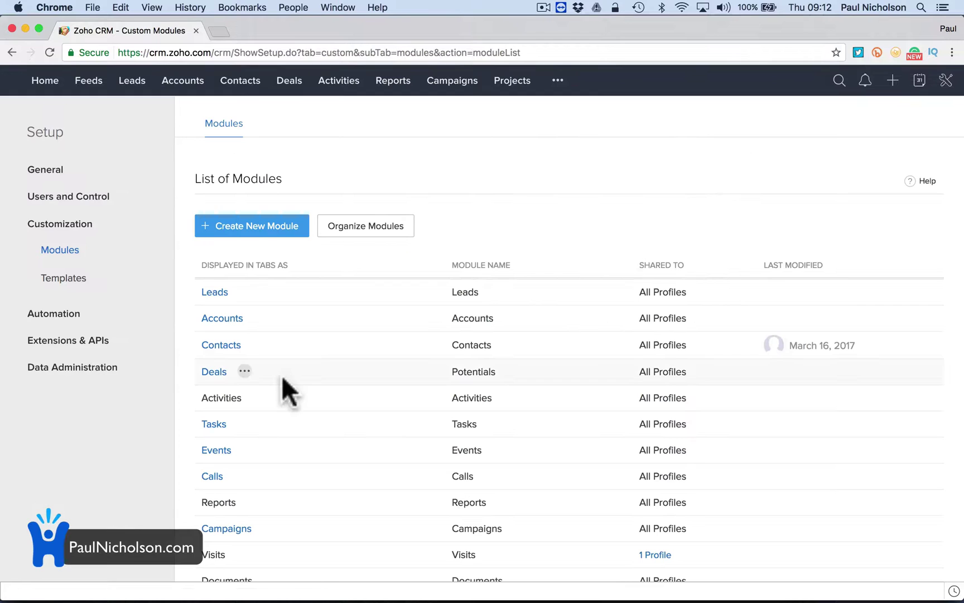
click(258, 344)
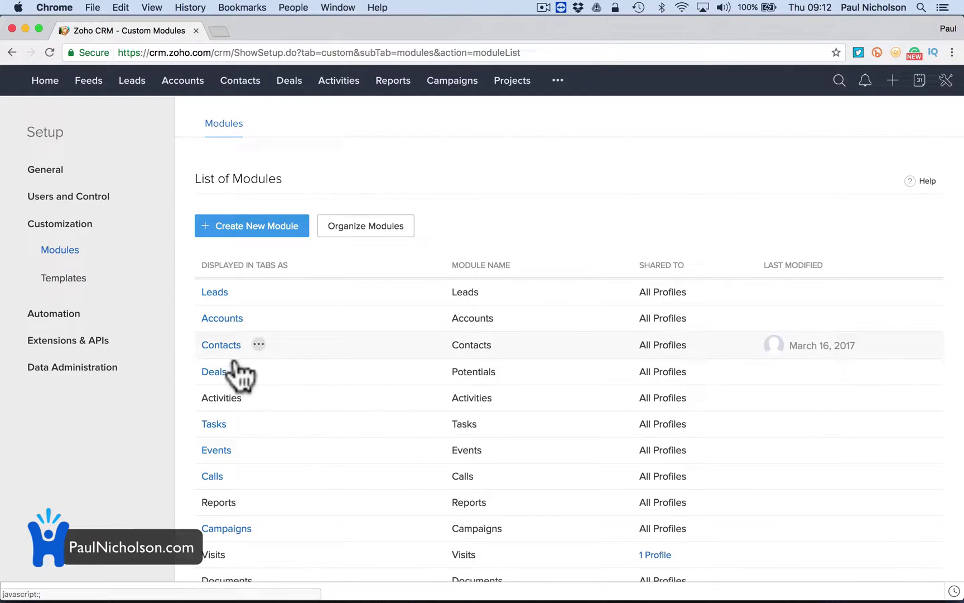
scroll(259, 448, down, 3)
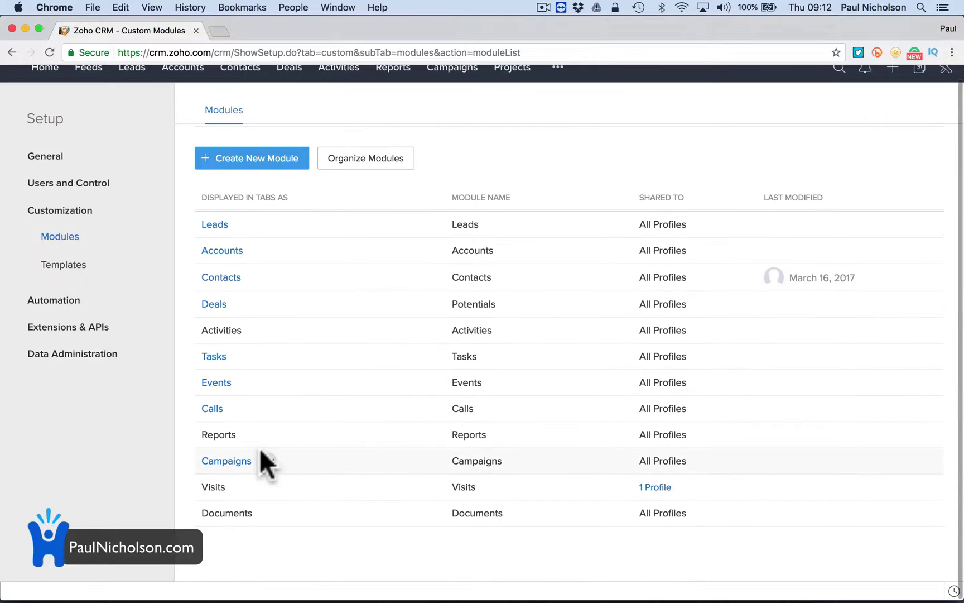
mouse_move(224, 280)
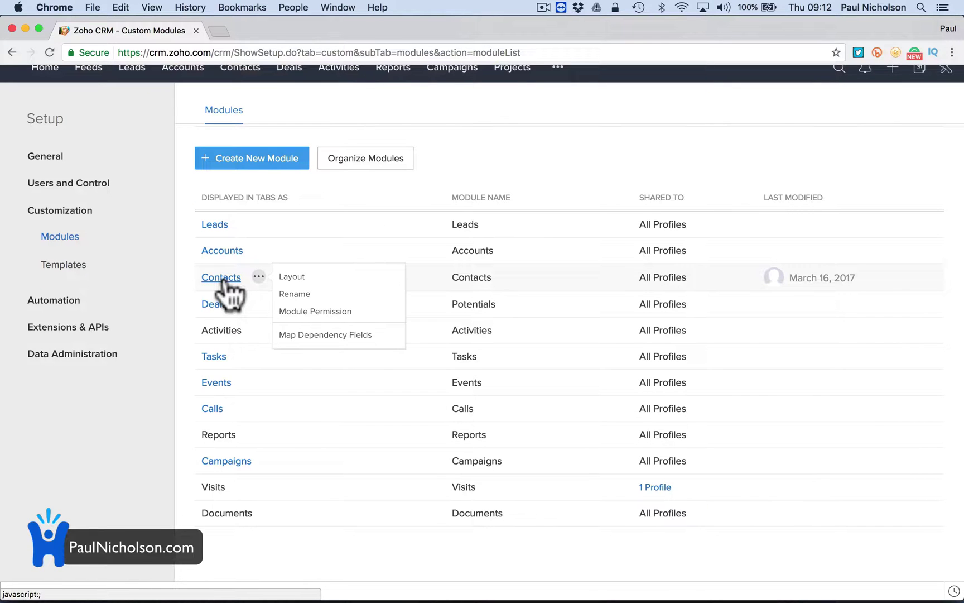
click(224, 279)
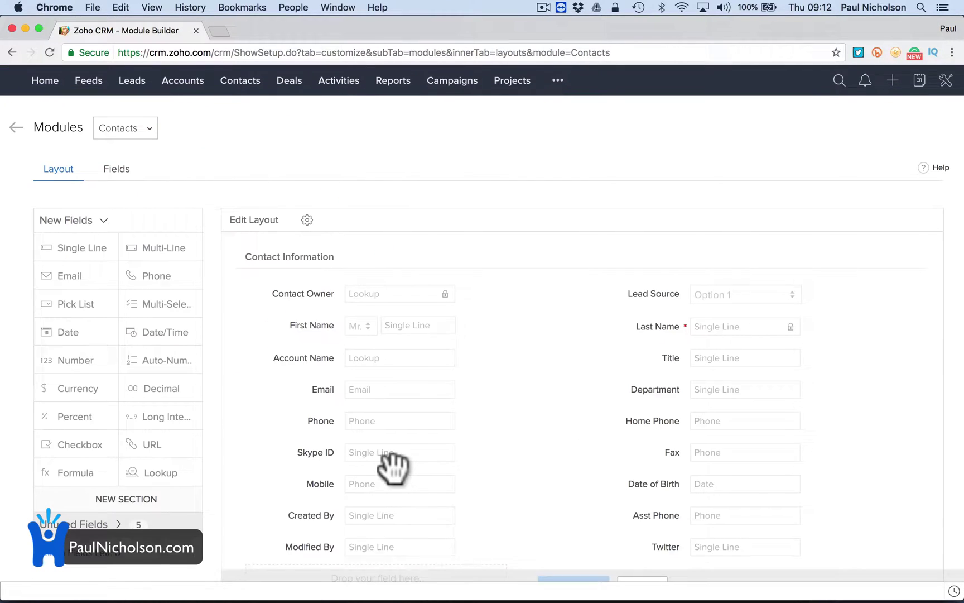
scroll(448, 458, down, 1)
scroll(449, 472, down, 3)
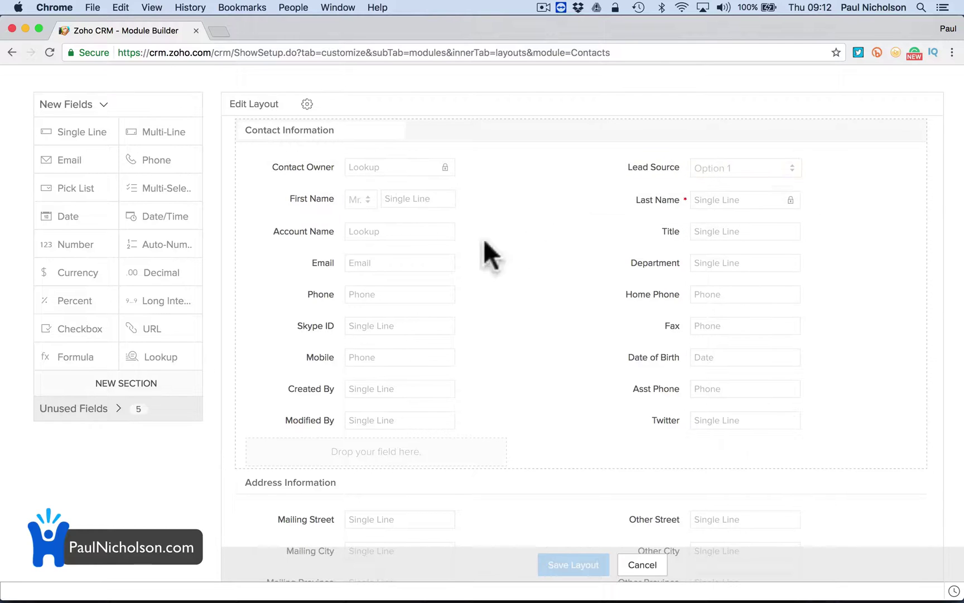
drag(717, 207, 397, 229)
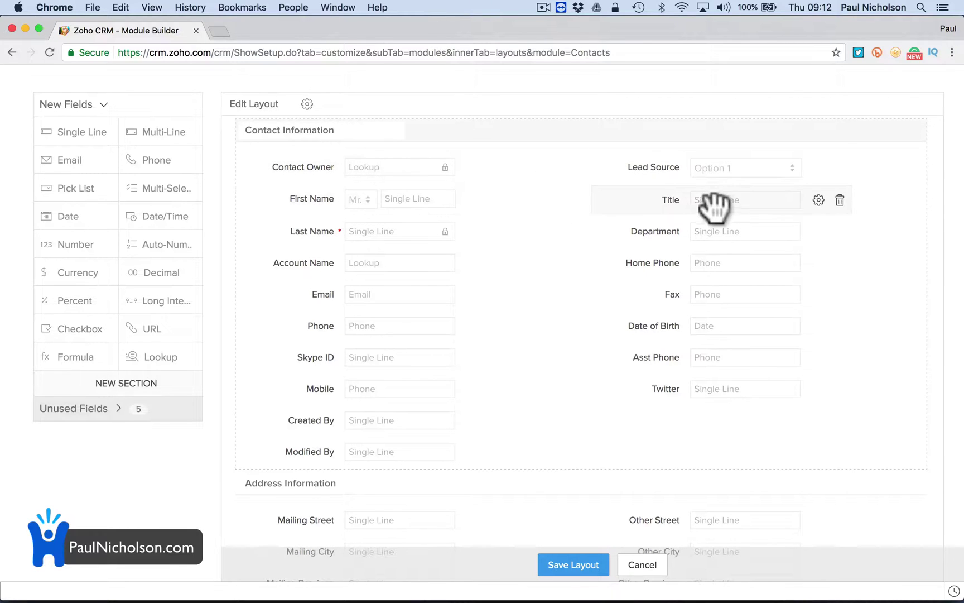
drag(362, 234, 674, 205)
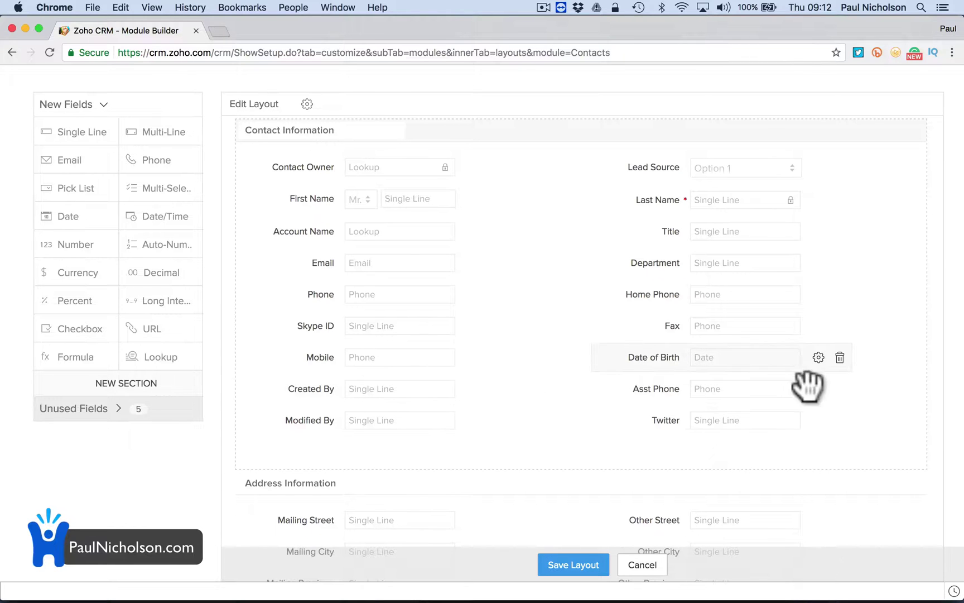
Delete the Date of Birth and Fax fields, confirming each removal, leaving 7 unused fields.
click(840, 357)
click(483, 385)
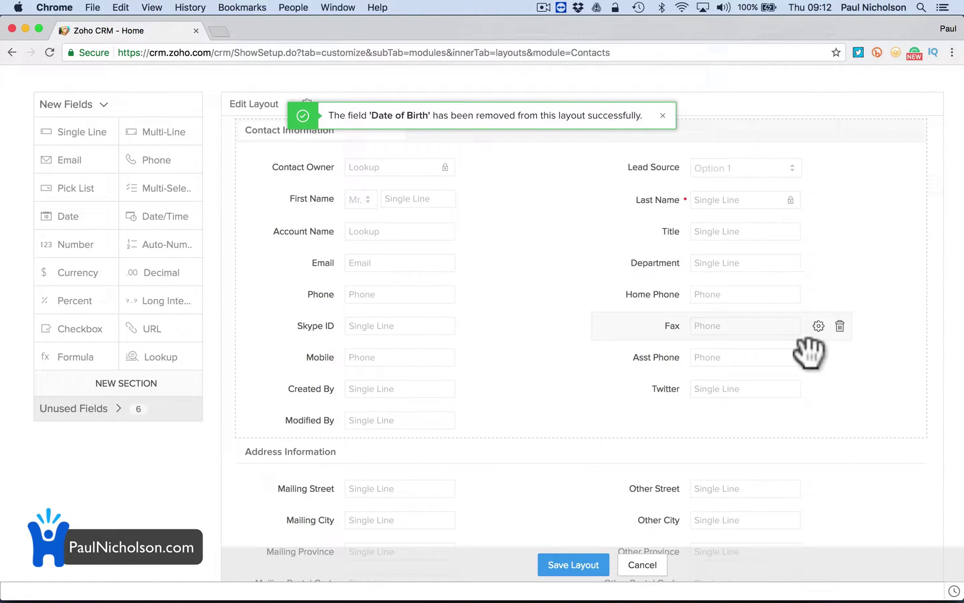
click(841, 326)
click(523, 384)
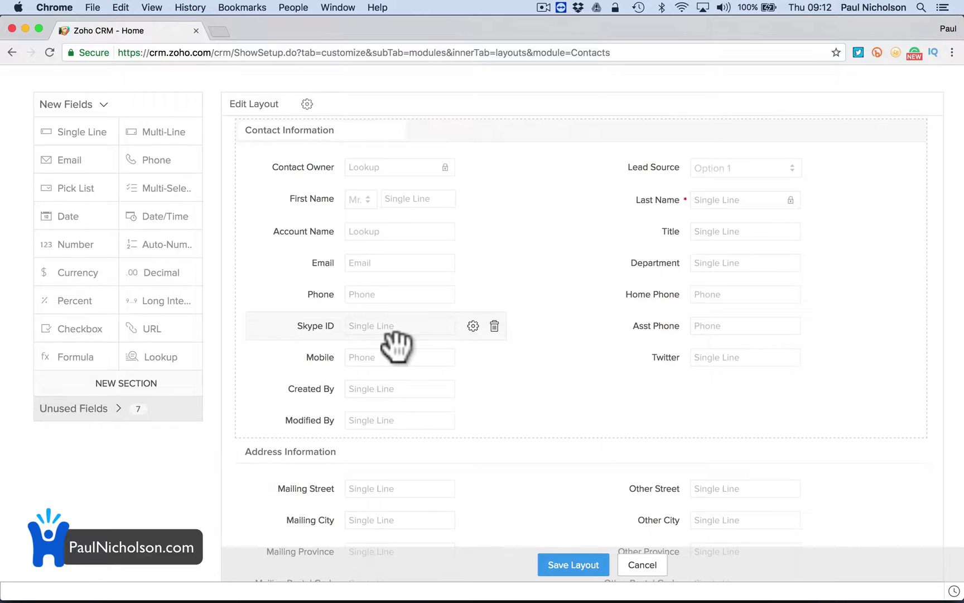
click(178, 331)
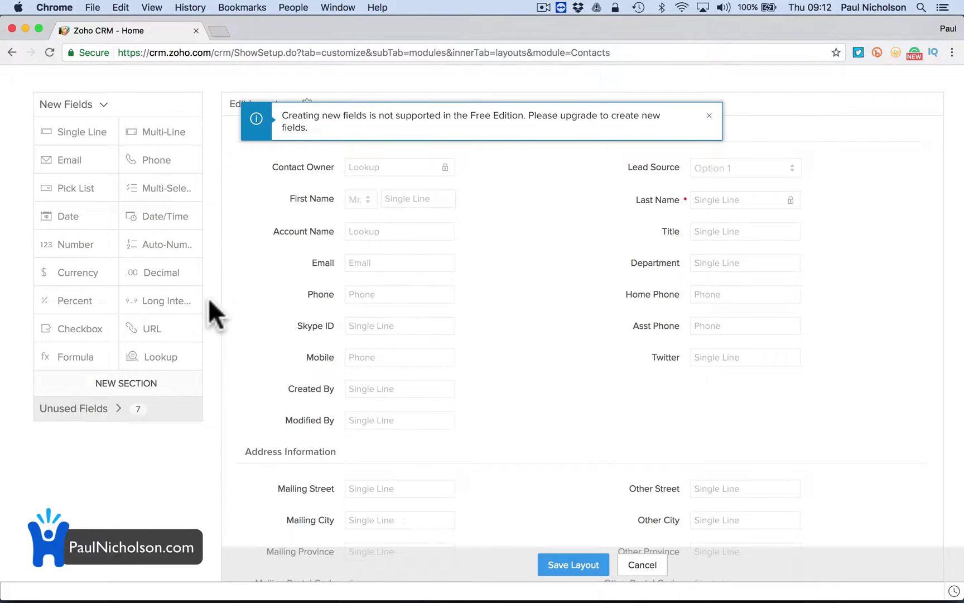
click(78, 328)
click(92, 287)
click(95, 271)
click(82, 243)
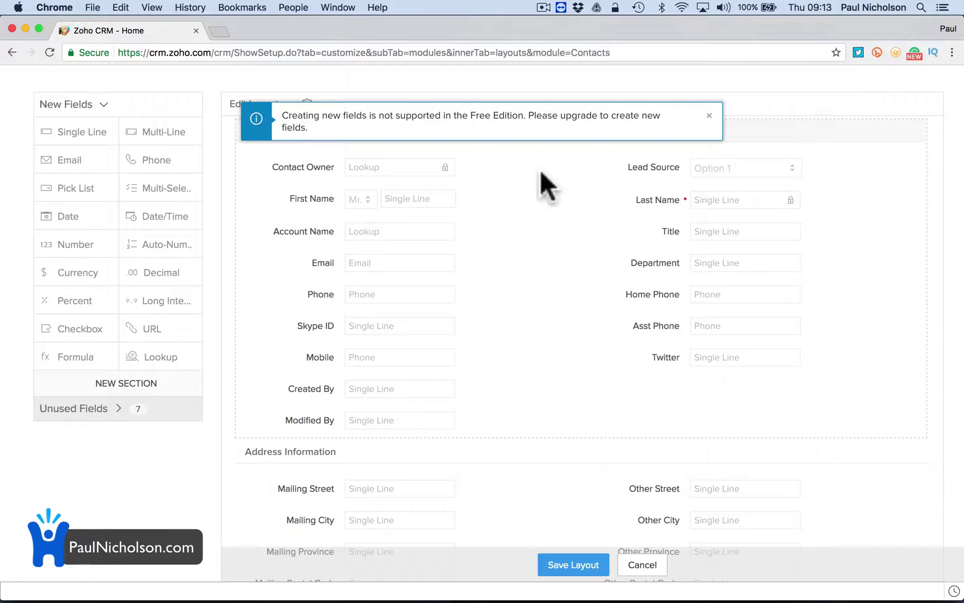
click(154, 334)
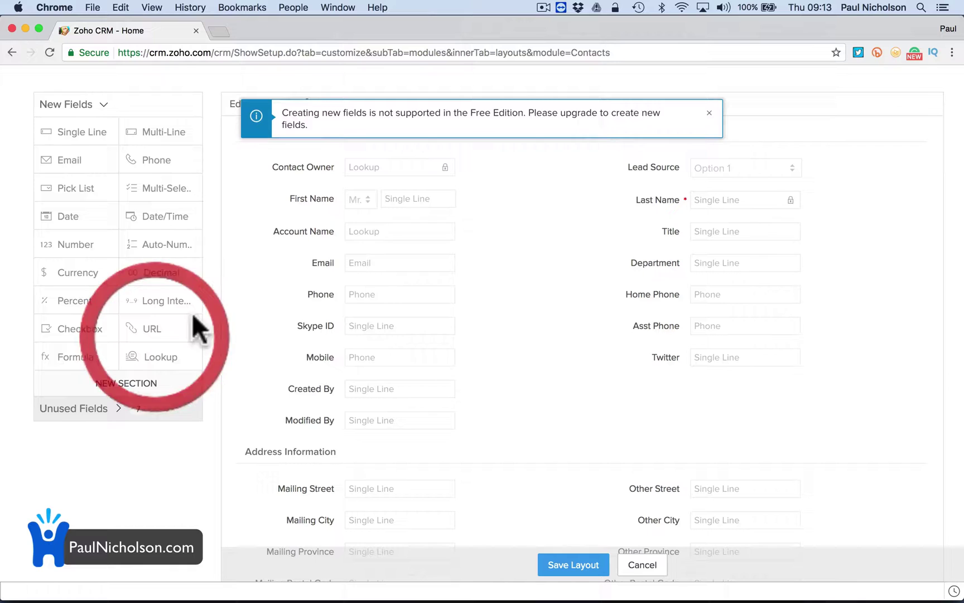
click(571, 118)
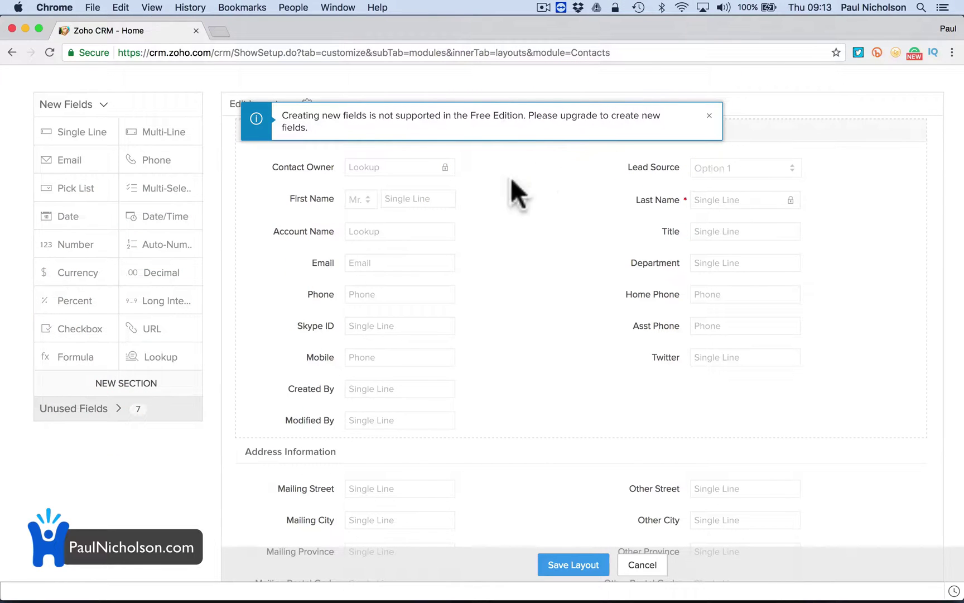
scroll(424, 263, up, 1)
scroll(425, 265, up, 5)
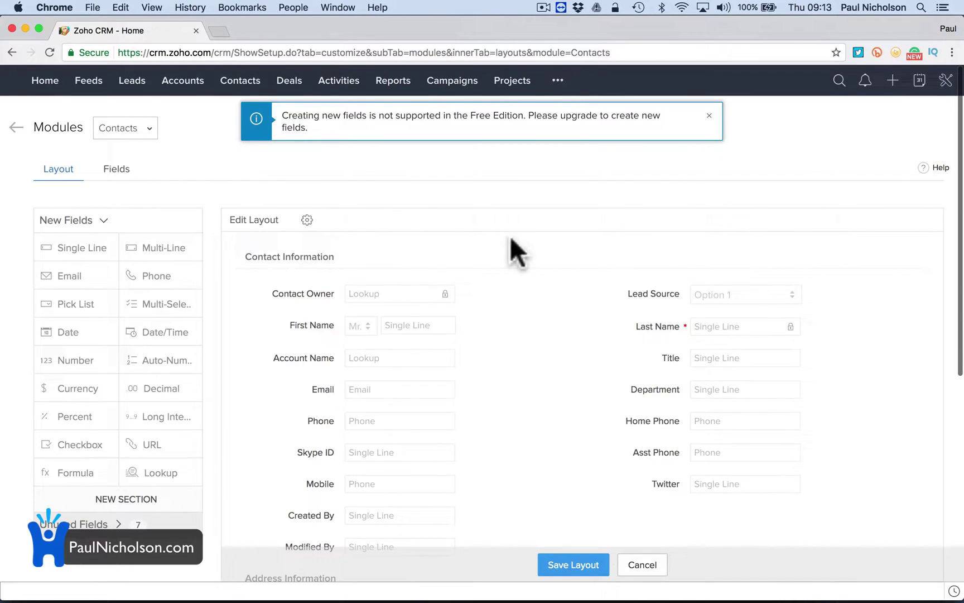
Show the Zoho CRM subscription plans in Zoho Store with every edition's full feature list.
click(951, 90)
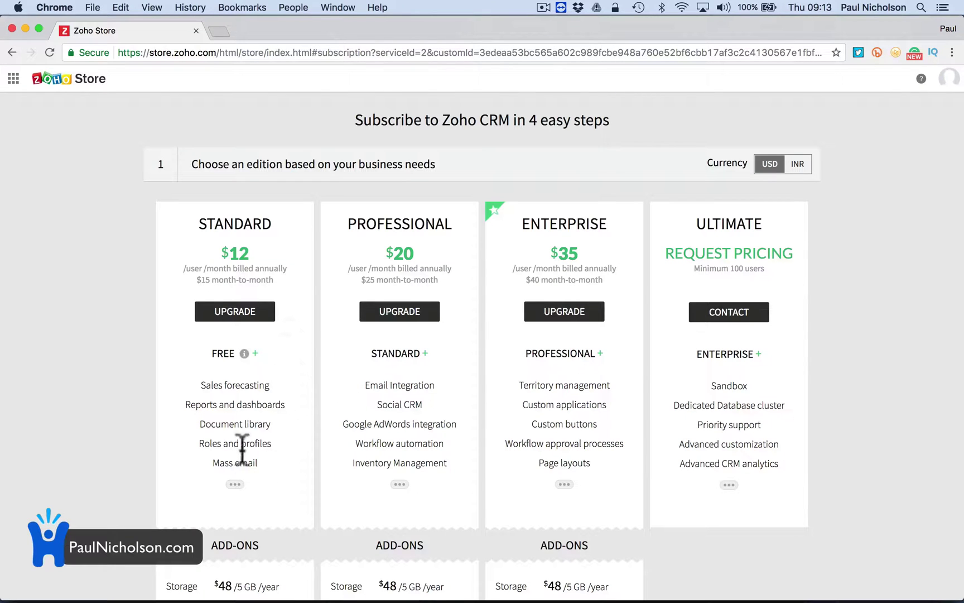
click(234, 484)
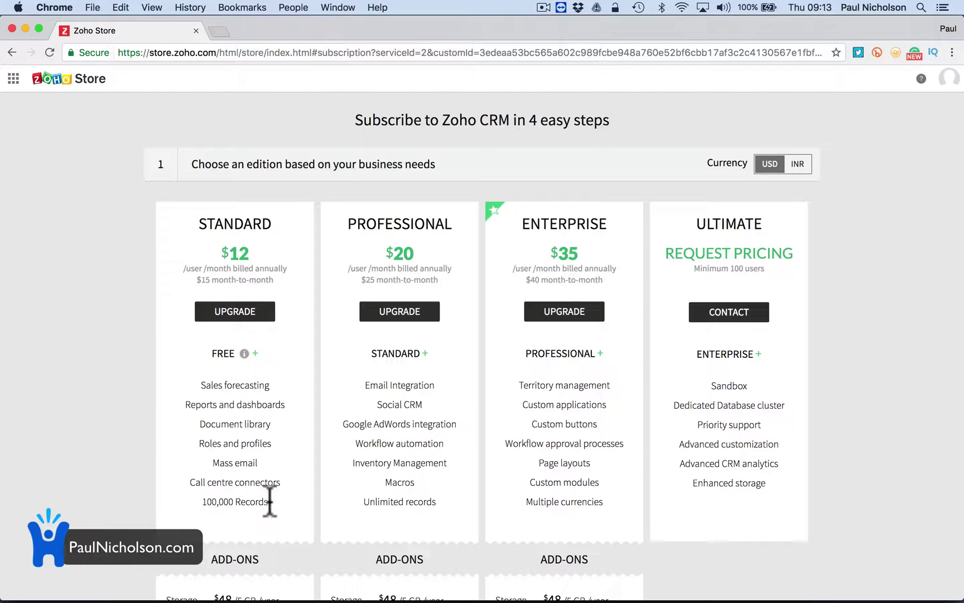
scroll(407, 536, down, 2)
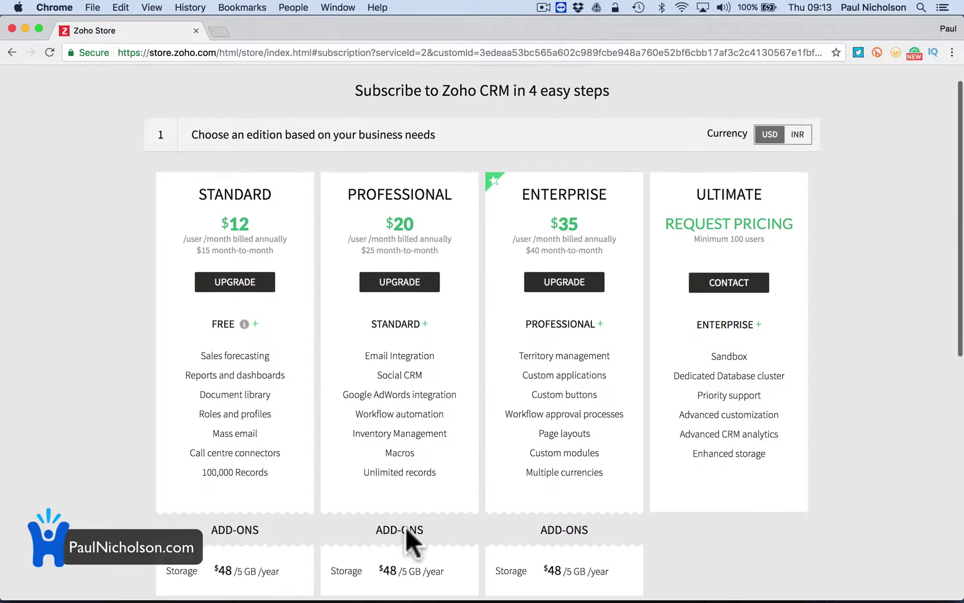
scroll(405, 526, down, 2)
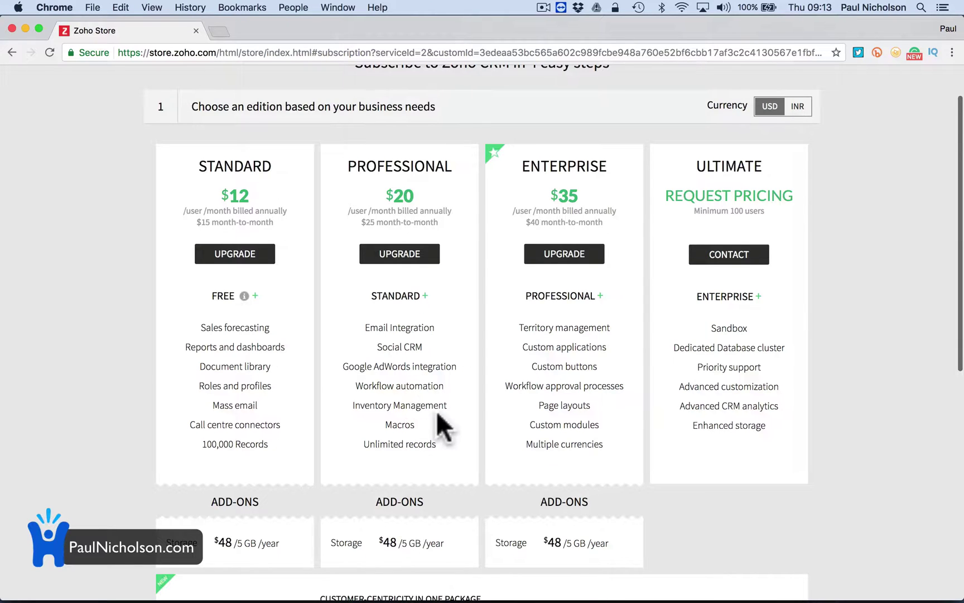
scroll(438, 415, down, 1)
Open the detailed Zoho CRM edition comparison in a new tab.
scroll(438, 414, up, 3)
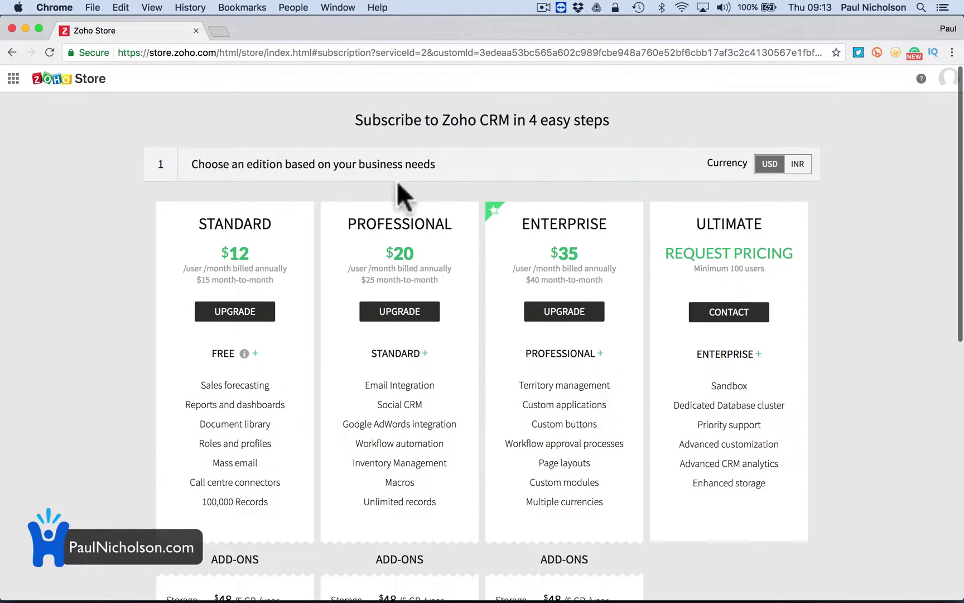
scroll(566, 204, down, 10)
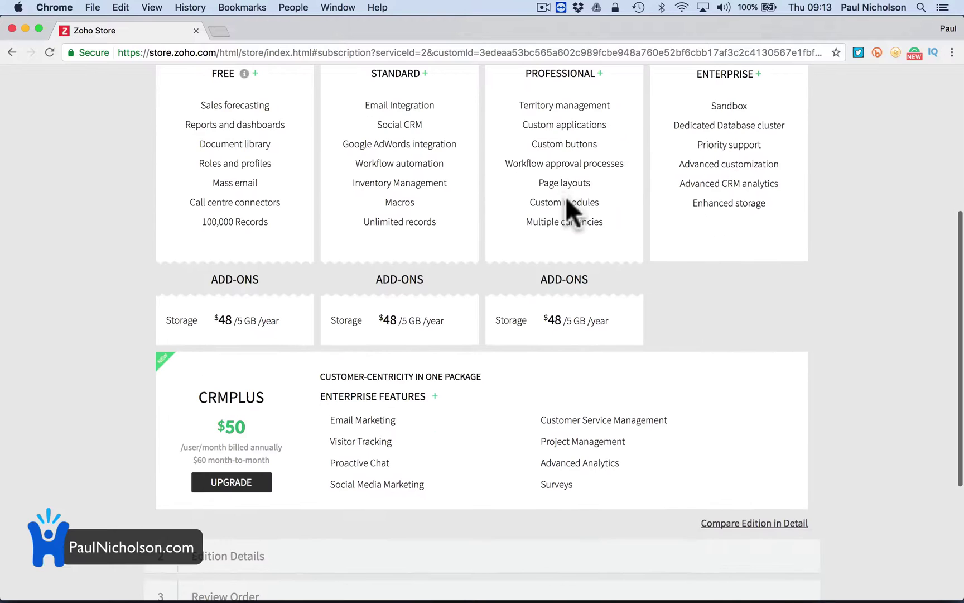
scroll(566, 203, down, 8)
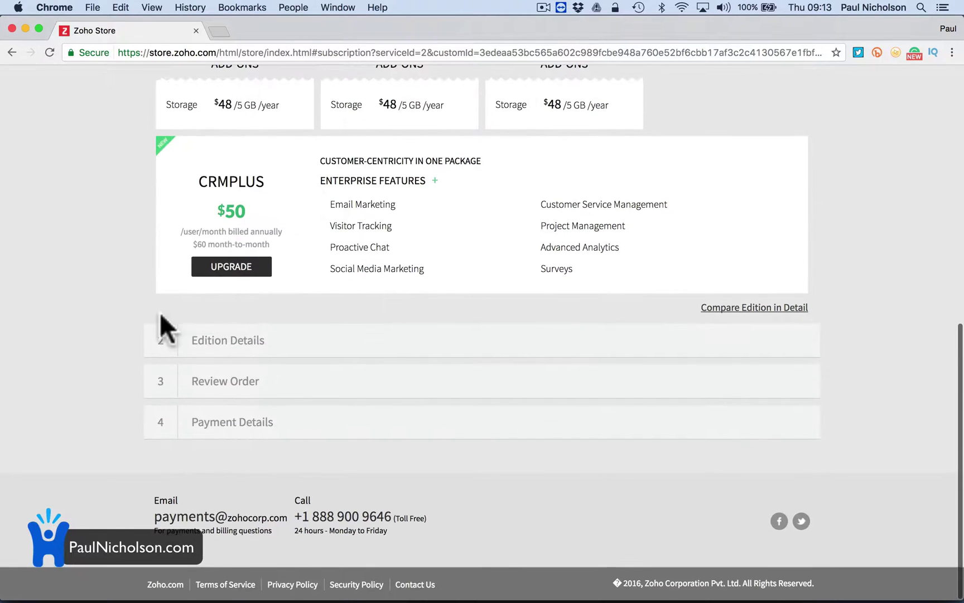
click(185, 335)
click(518, 337)
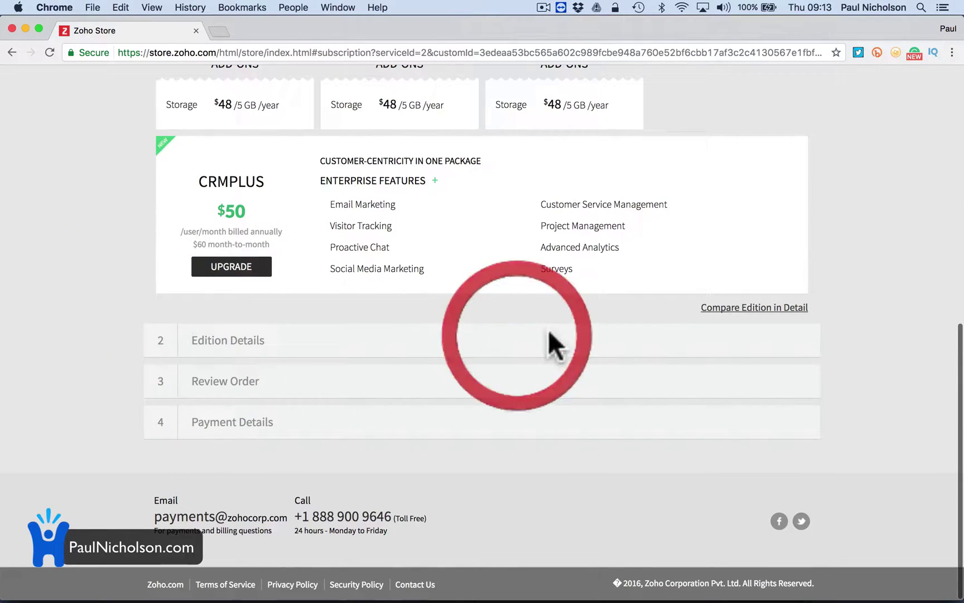
click(728, 308)
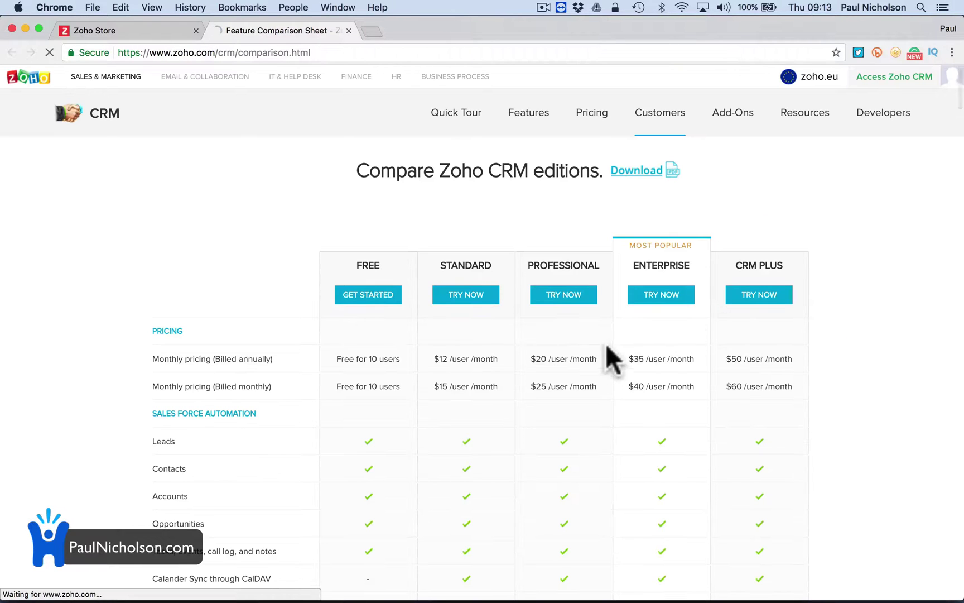
Scroll the Free-to-CRM Plus comparison table down through File Storage and Data Administration rows.
scroll(603, 345, down, 1)
scroll(601, 347, down, 8)
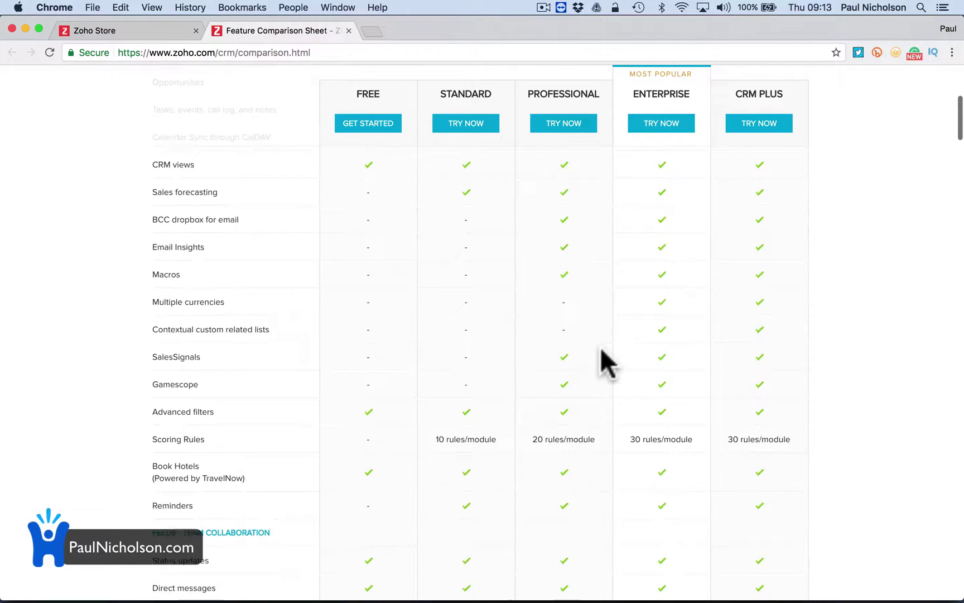
scroll(602, 348, down, 5)
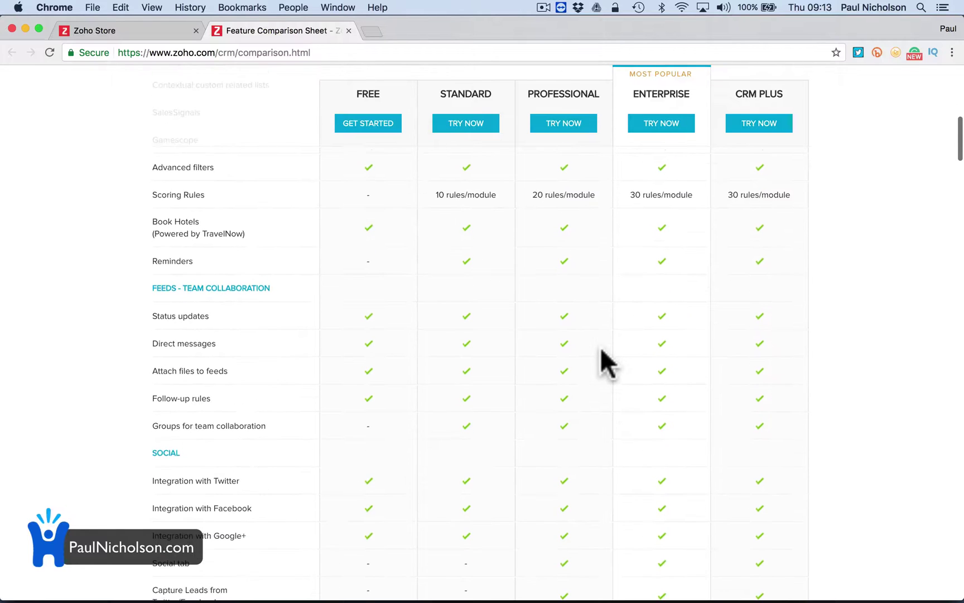
scroll(601, 350, down, 3)
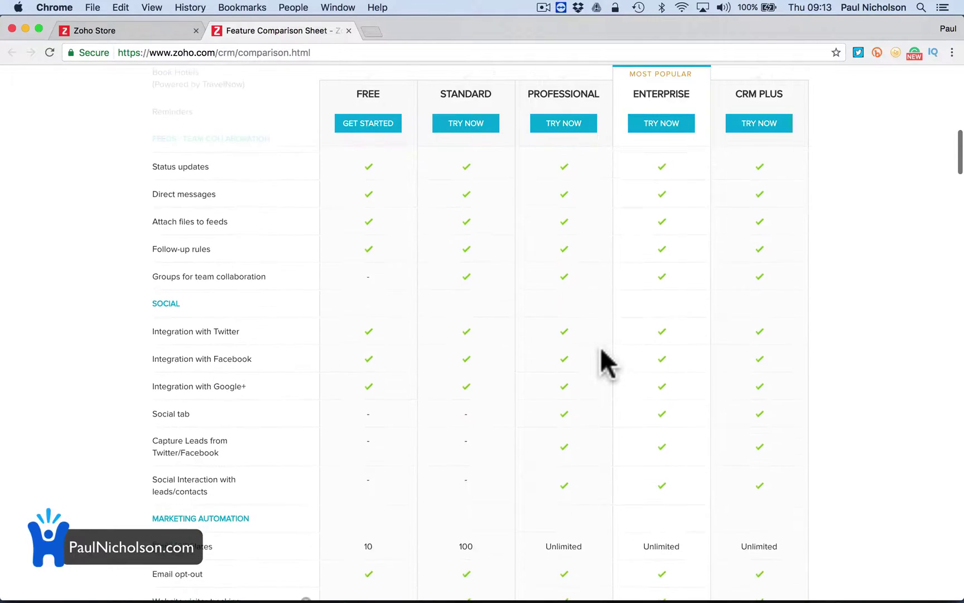
scroll(602, 351, down, 4)
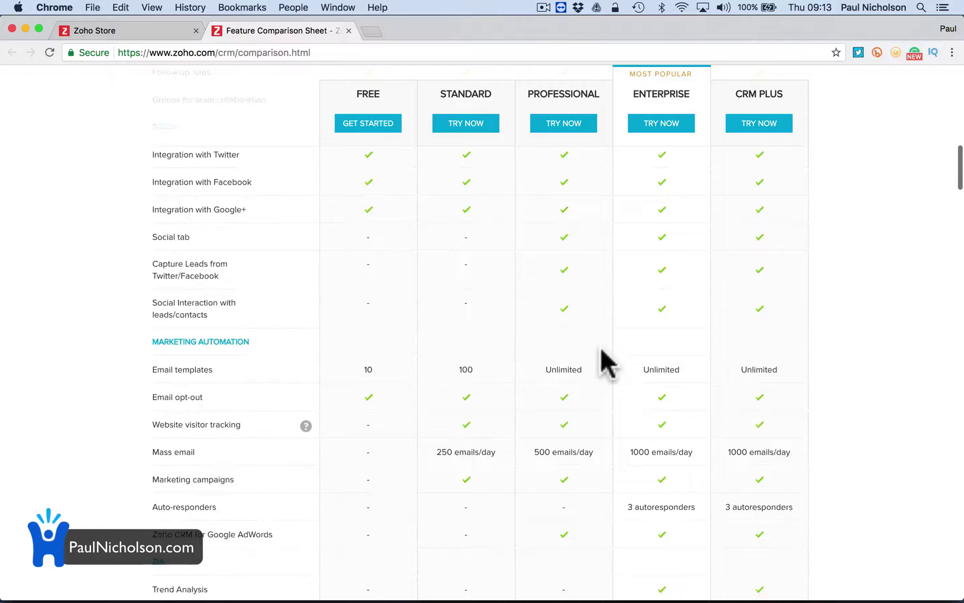
scroll(602, 351, down, 4)
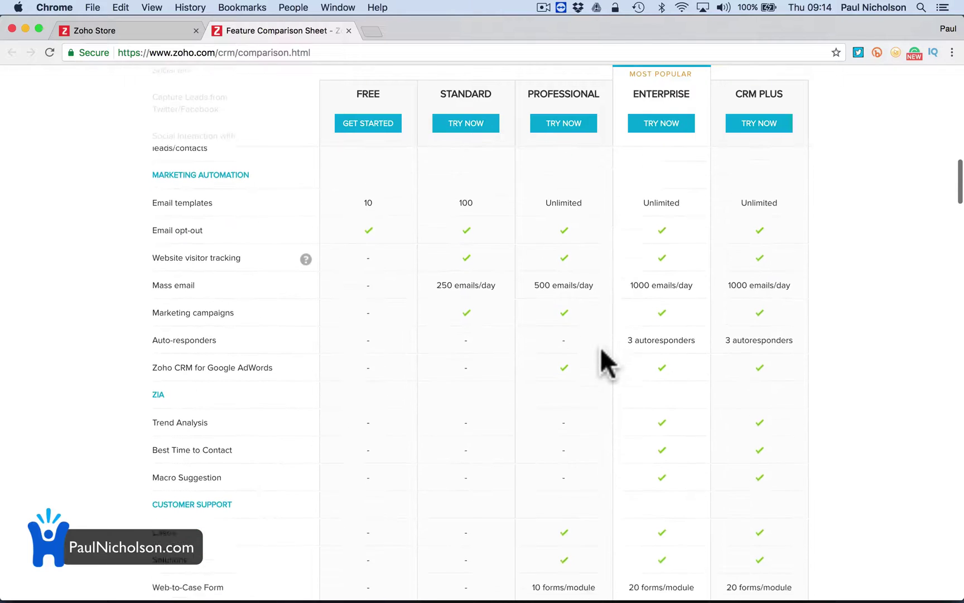
scroll(602, 350, down, 4)
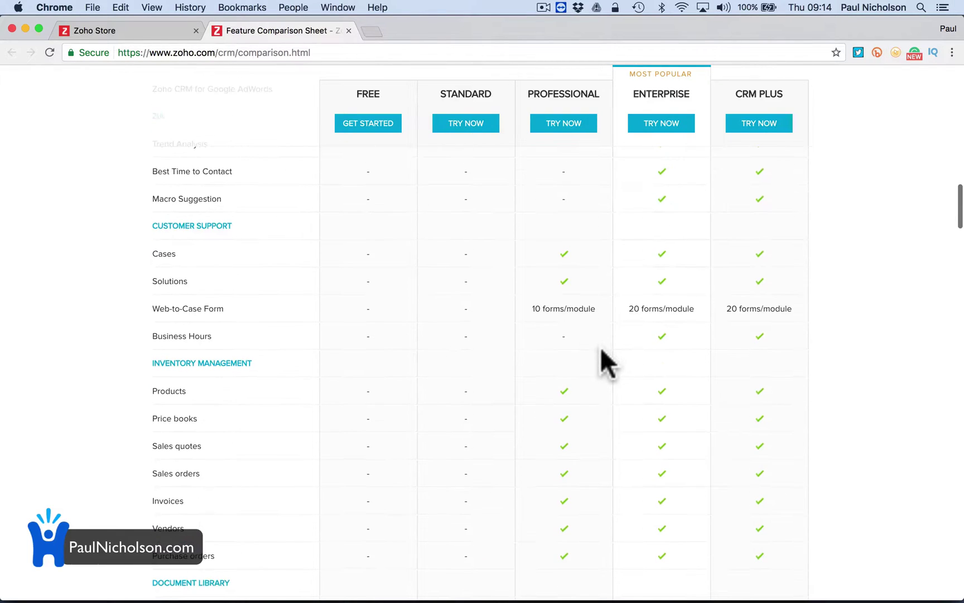
scroll(601, 350, down, 6)
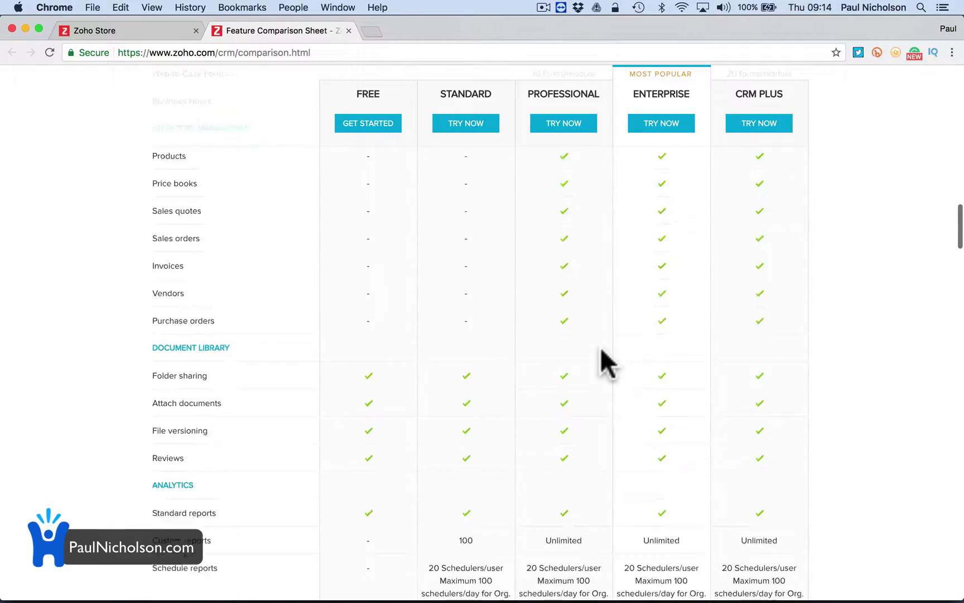
scroll(602, 350, up, 15)
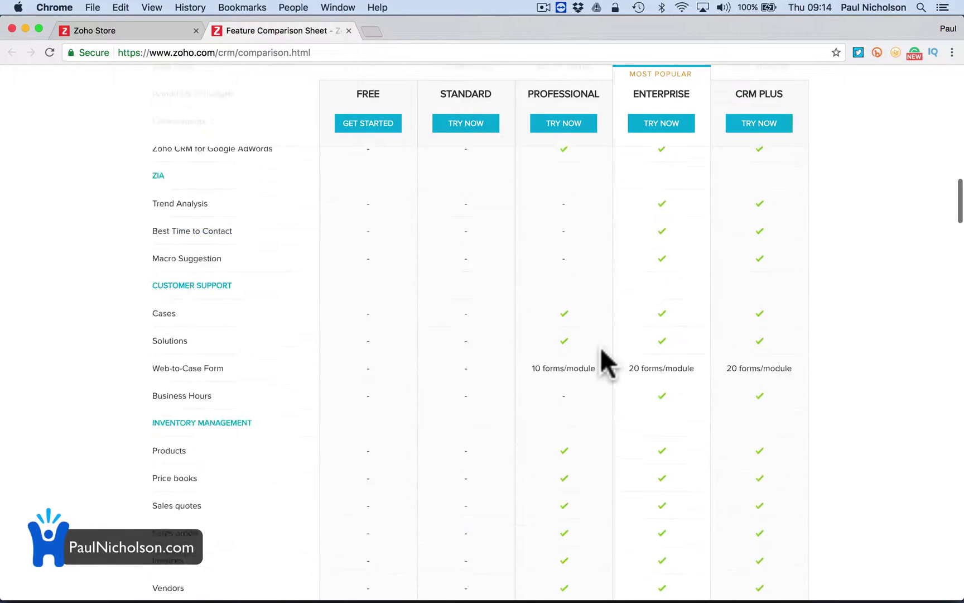
scroll(225, 417, down, 1)
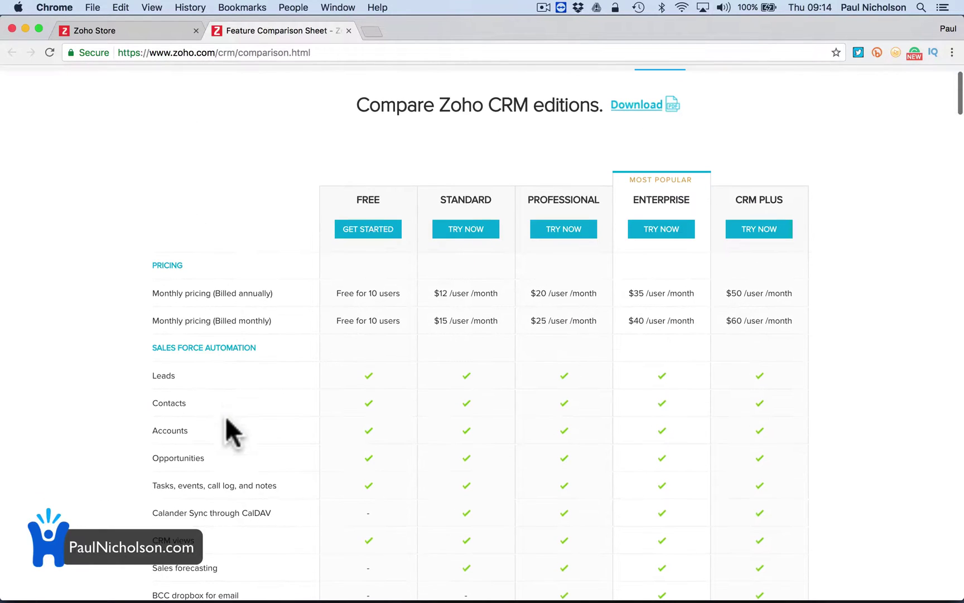
scroll(212, 369, down, 1)
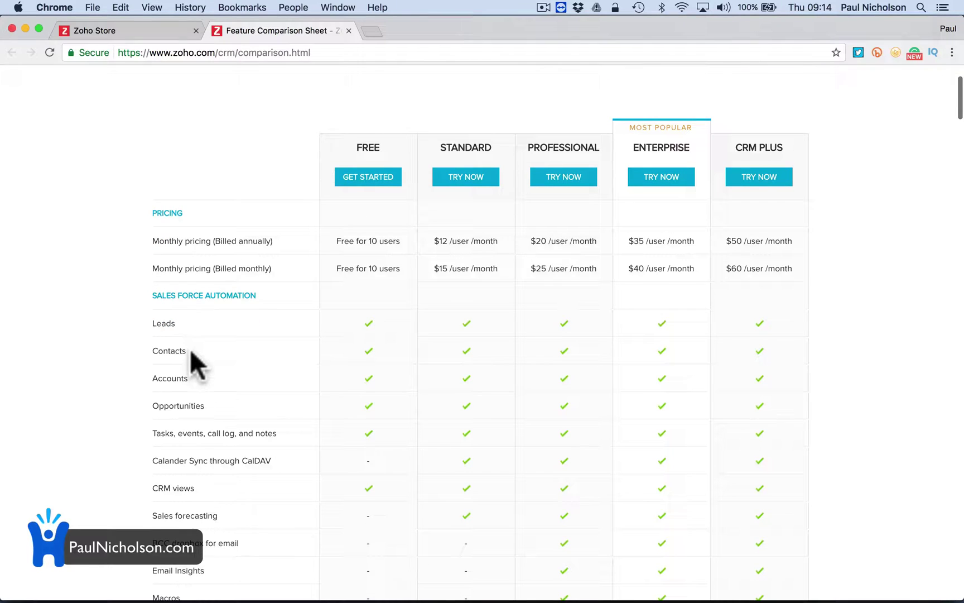
scroll(208, 419, down, 3)
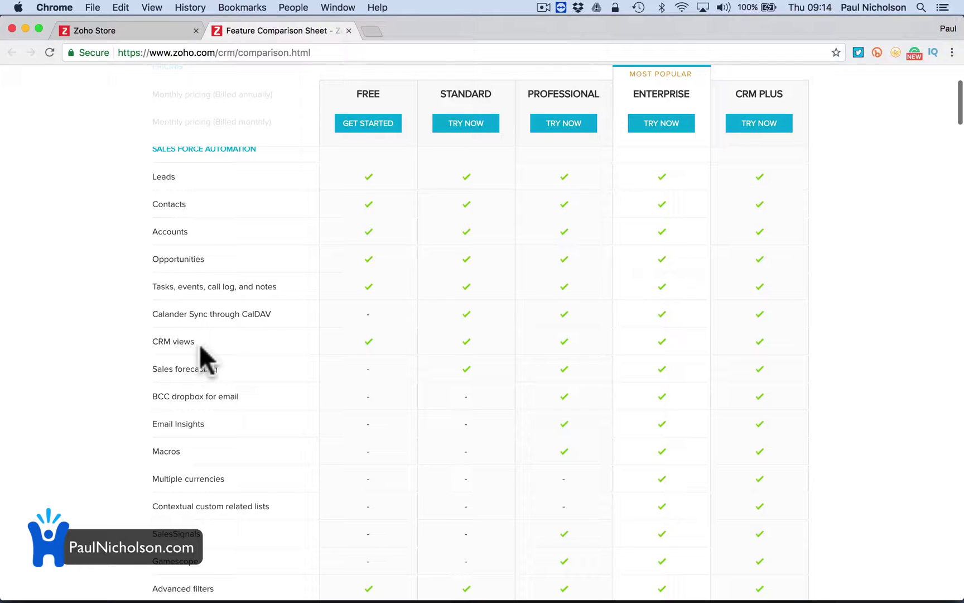
scroll(240, 341, down, 2)
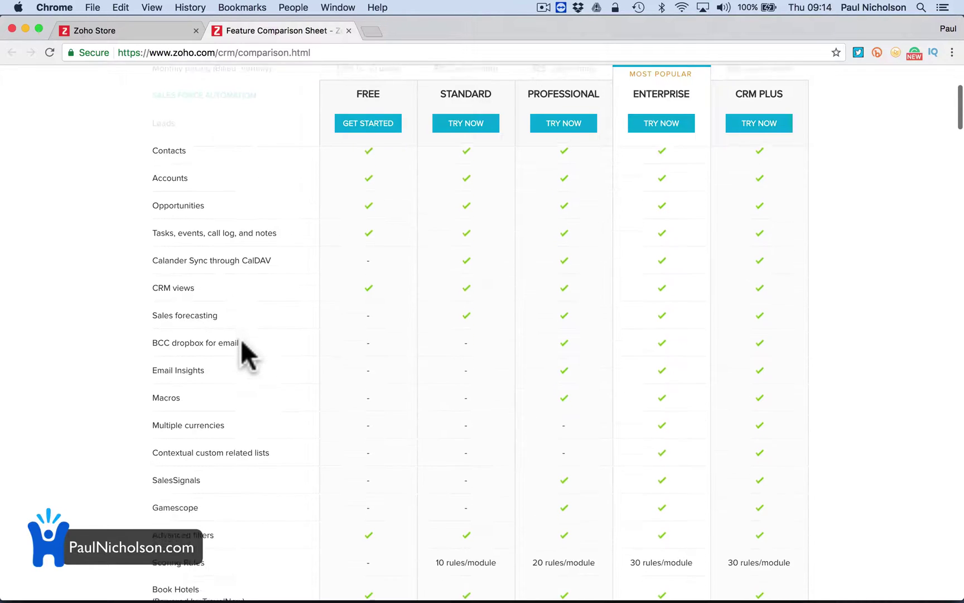
scroll(242, 342, down, 3)
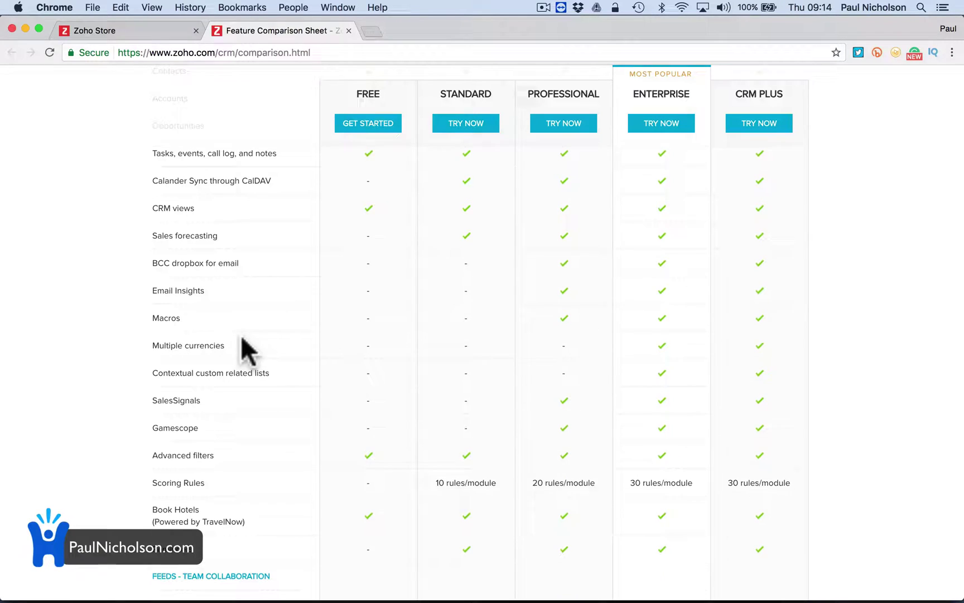
scroll(242, 342, down, 3)
scroll(241, 334, down, 6)
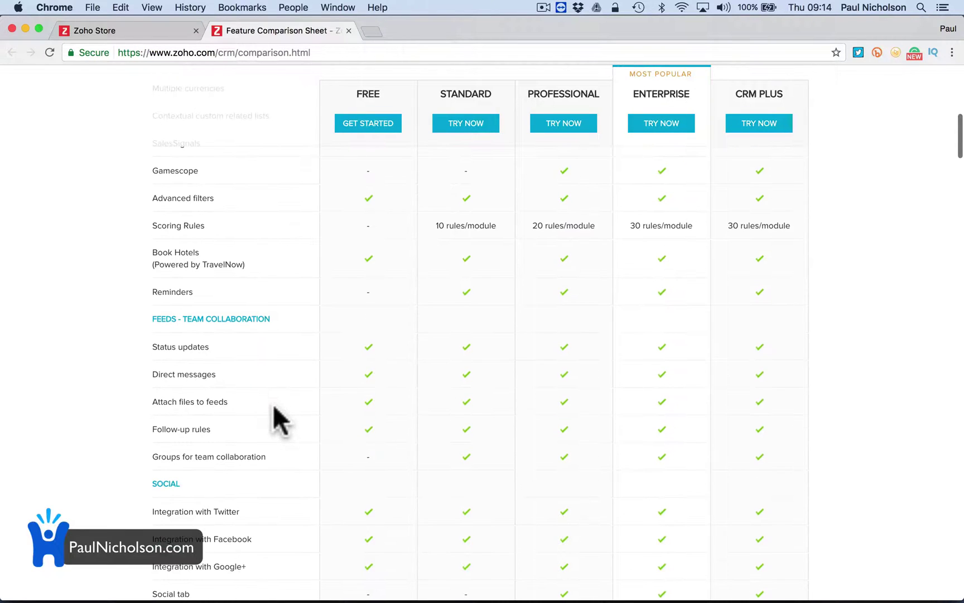
scroll(273, 404, down, 4)
scroll(273, 404, up, 9)
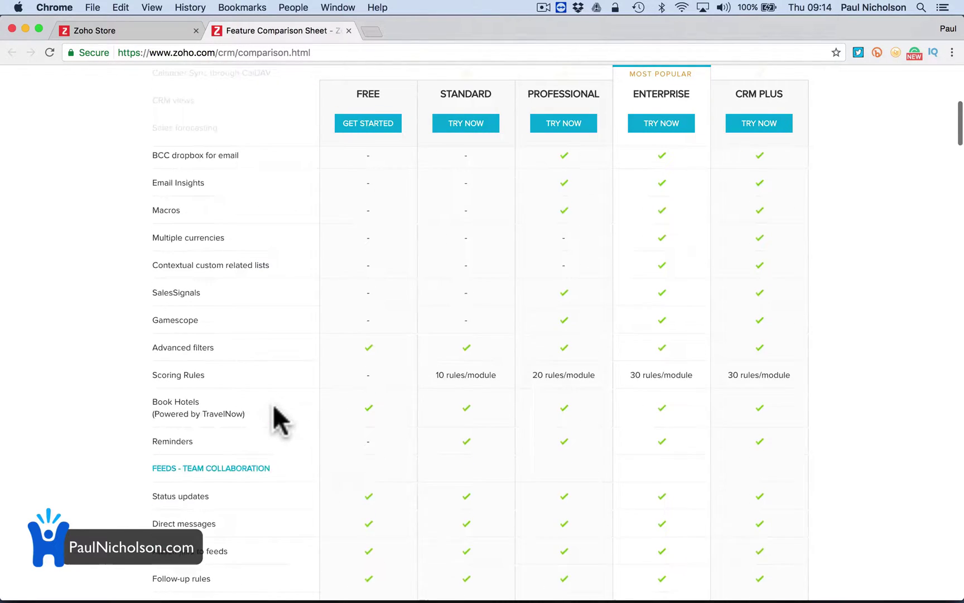
scroll(272, 404, up, 15)
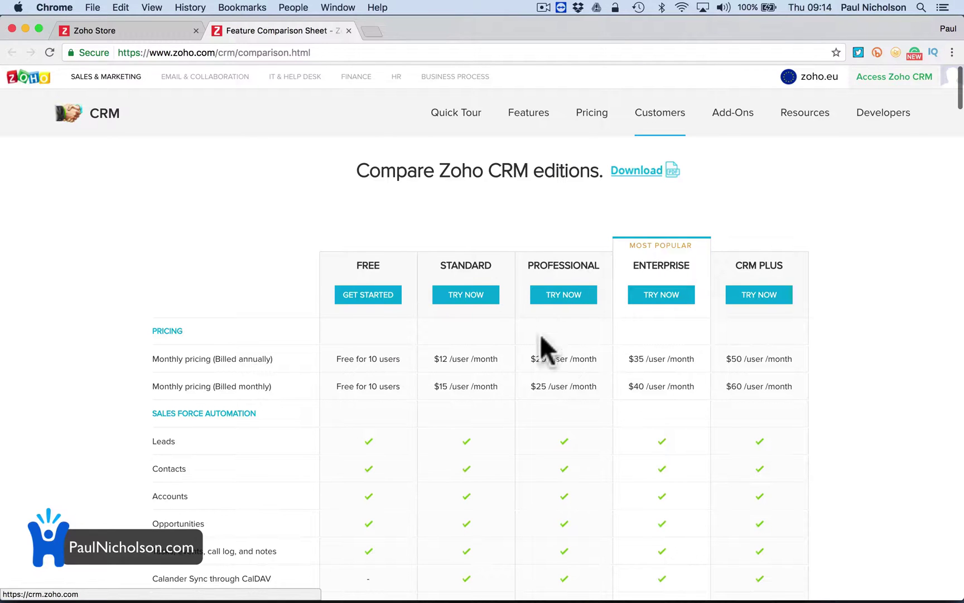
scroll(541, 346, down, 3)
scroll(459, 396, down, 10)
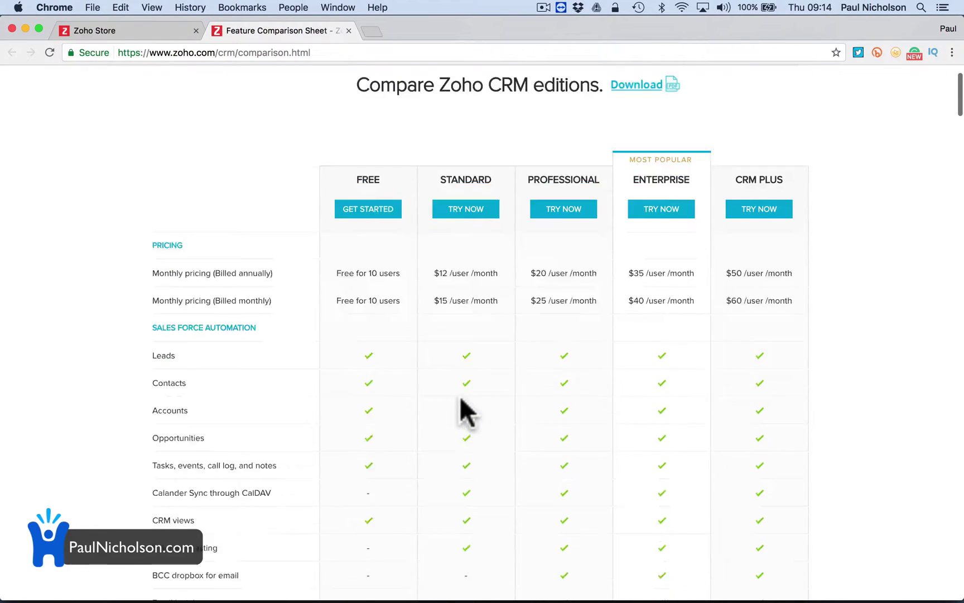
scroll(457, 317, down, 4)
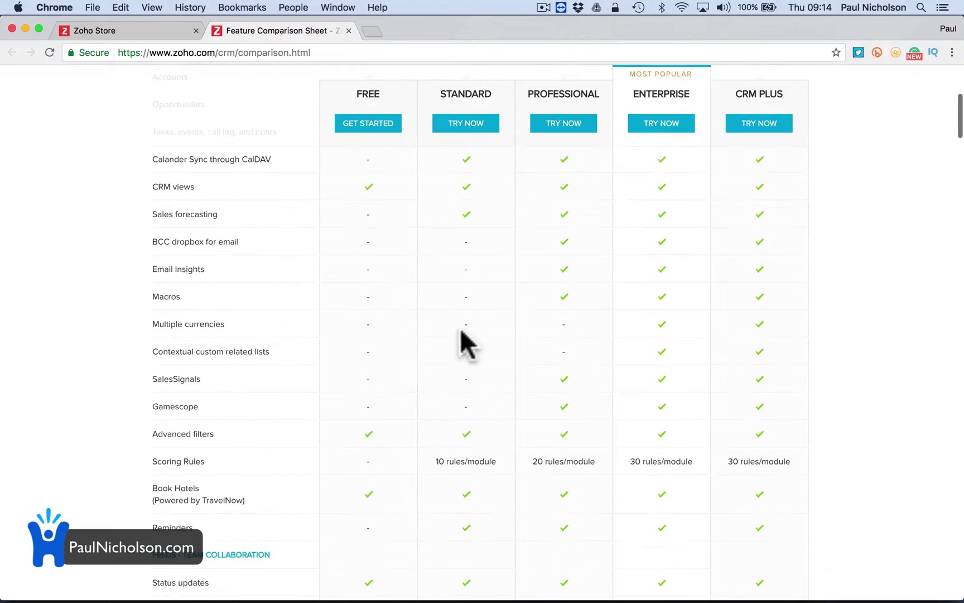
scroll(494, 450, down, 3)
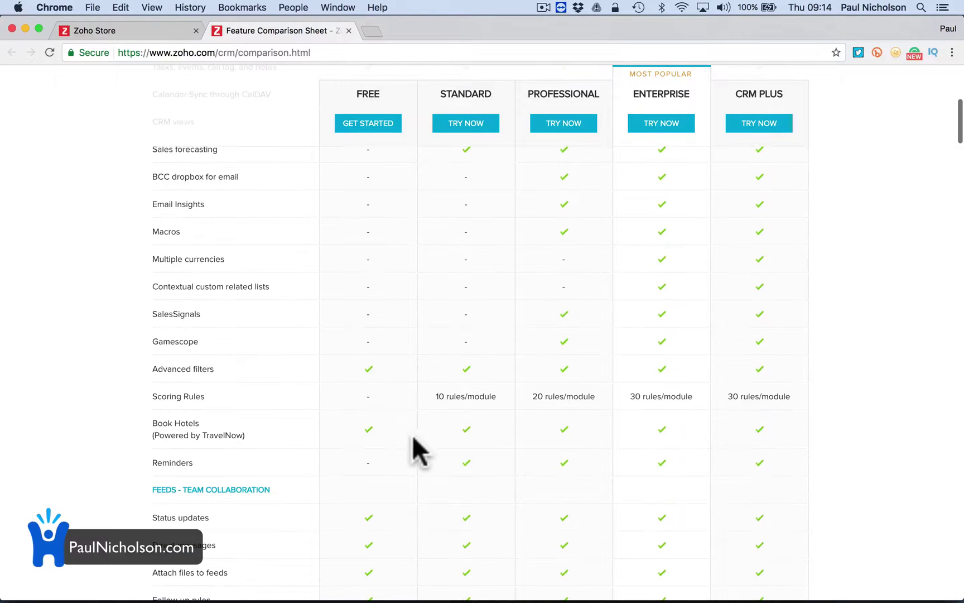
scroll(459, 441, down, 5)
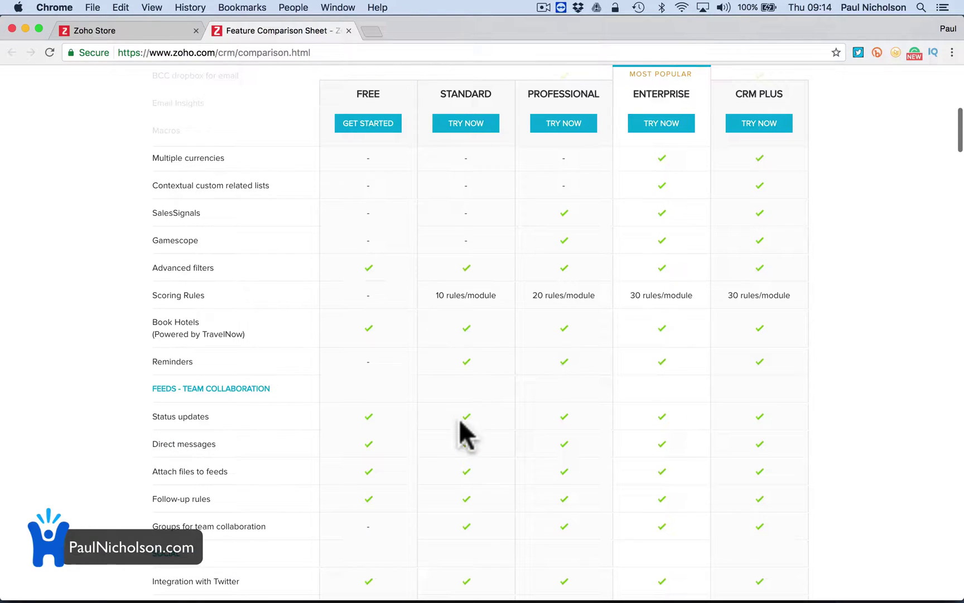
scroll(474, 491, down, 2)
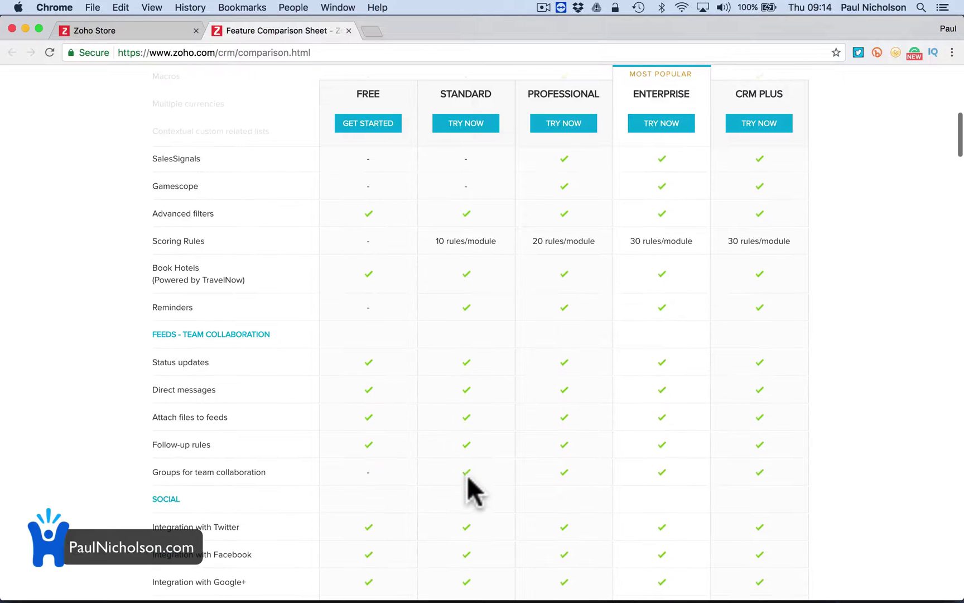
scroll(468, 474, down, 15)
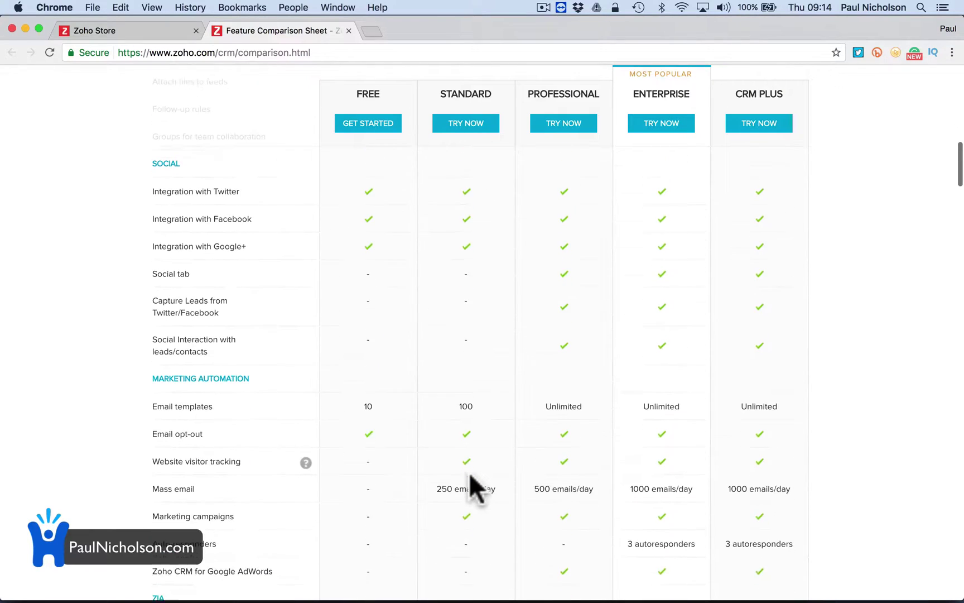
scroll(468, 475, down, 2)
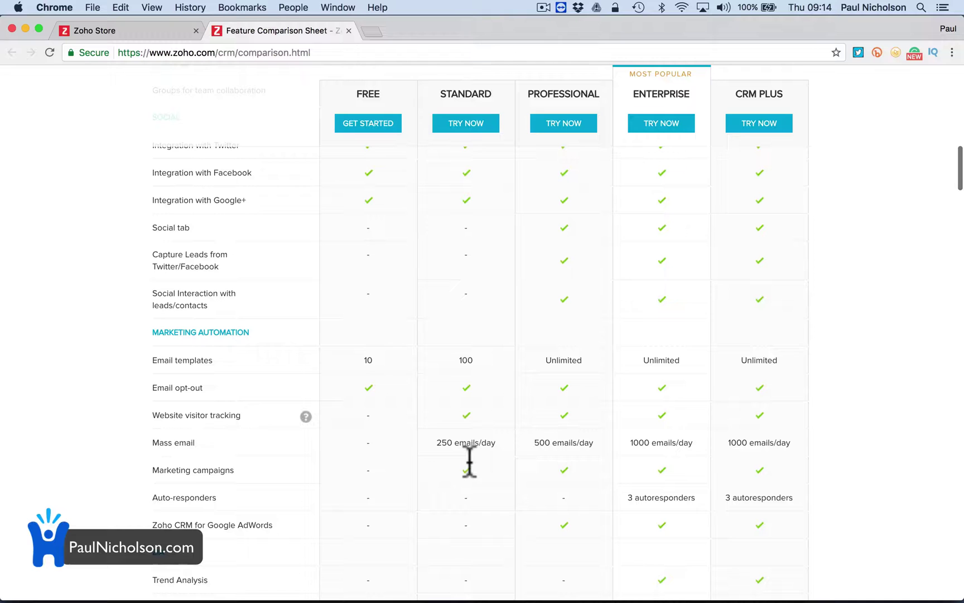
scroll(469, 461, down, 2)
scroll(469, 461, down, 12)
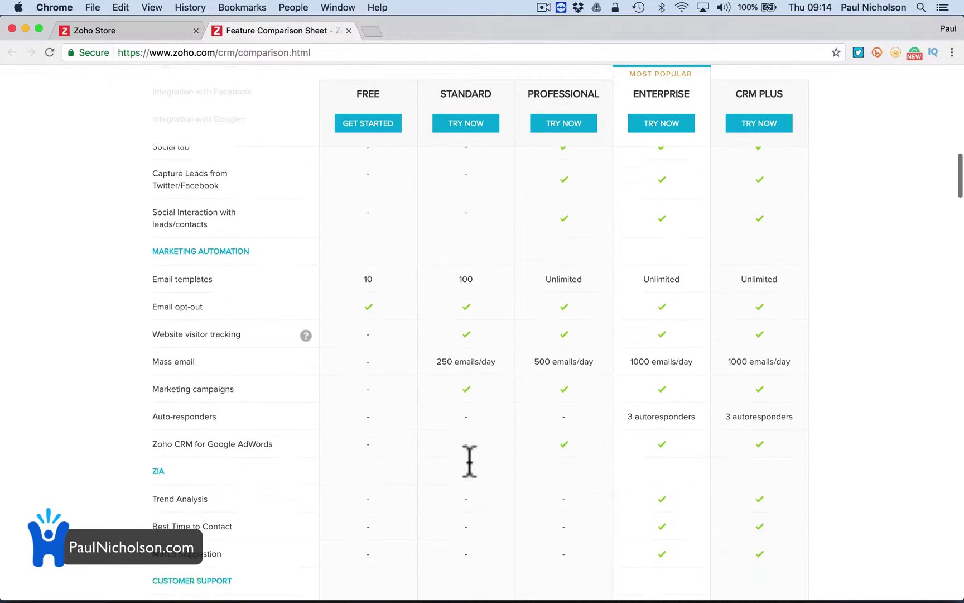
scroll(470, 460, down, 11)
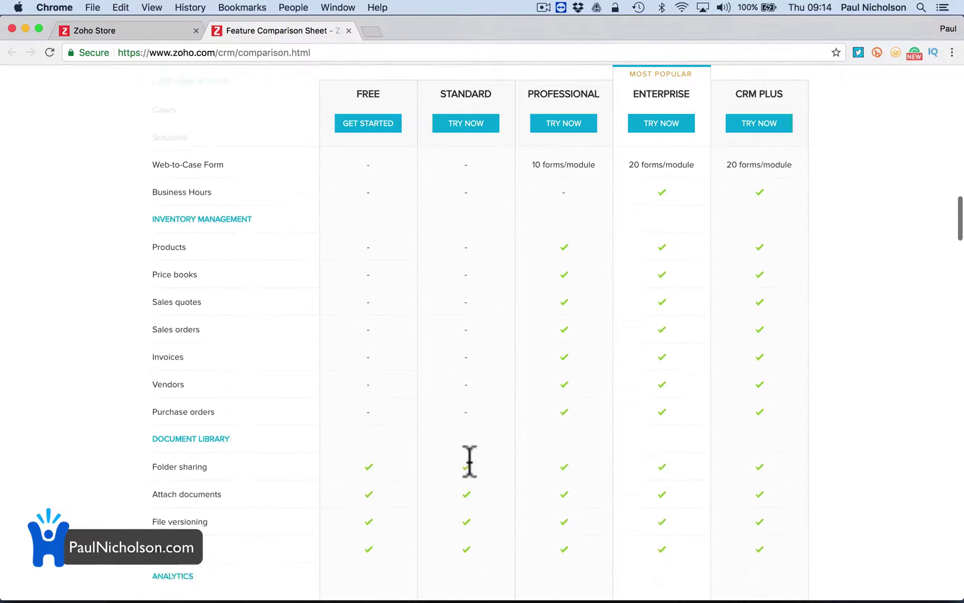
scroll(469, 461, down, 7)
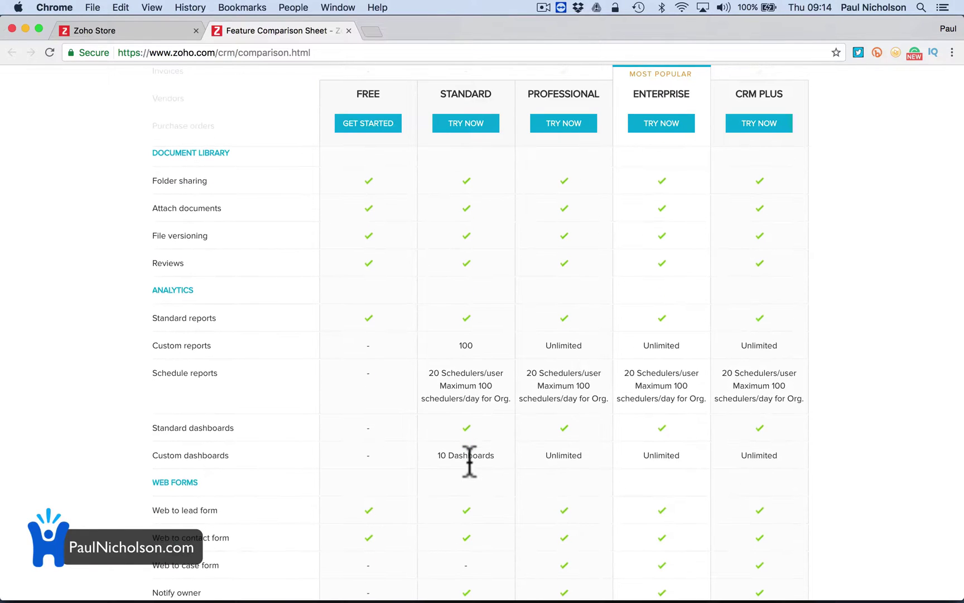
scroll(469, 462, down, 5)
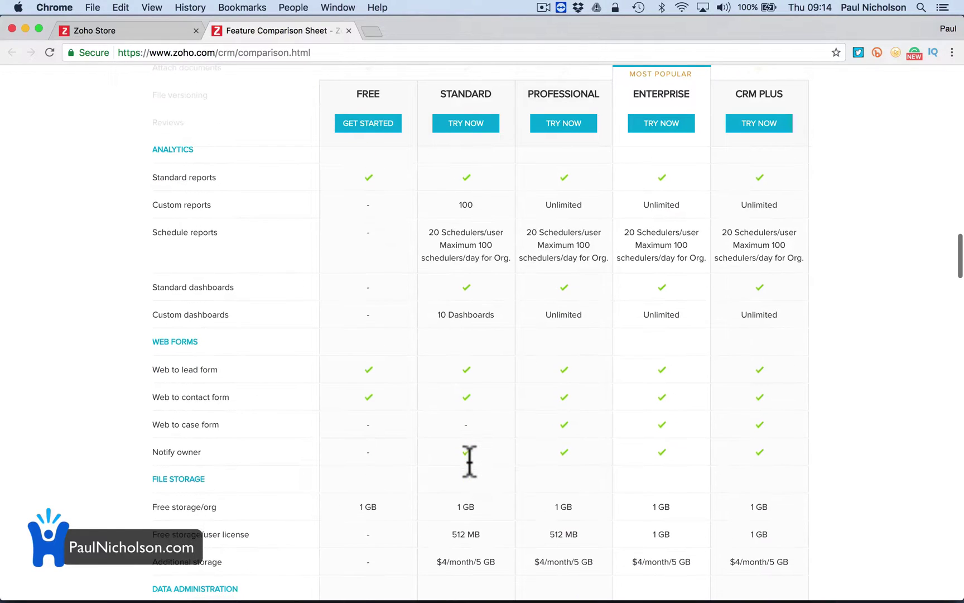
scroll(469, 462, down, 1)
scroll(469, 462, down, 5)
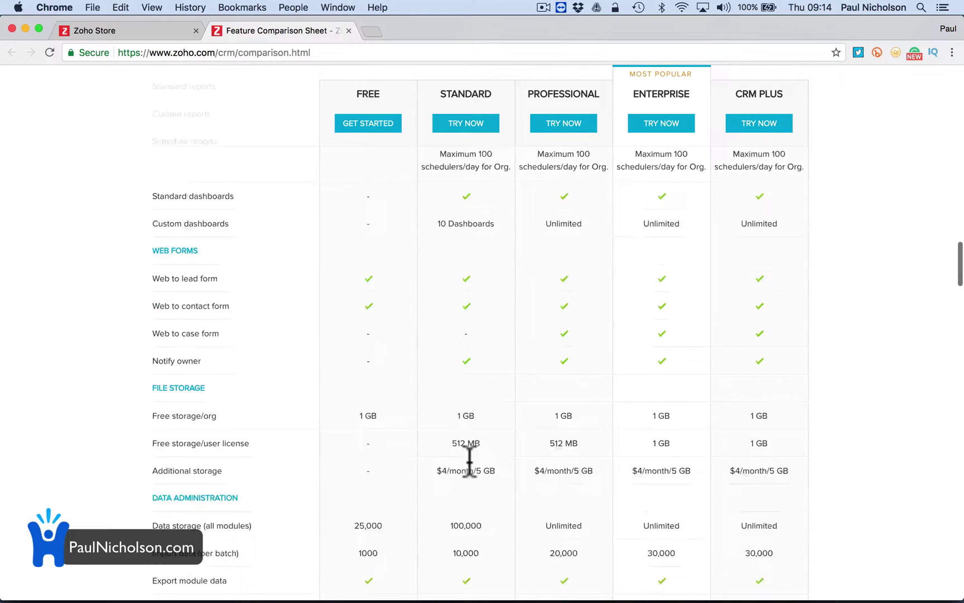
scroll(469, 462, down, 5)
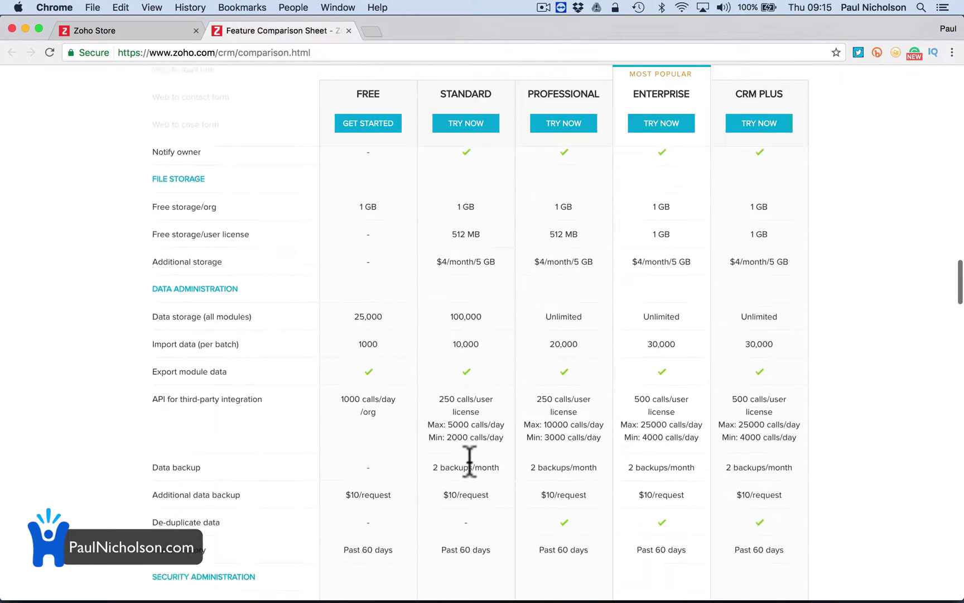
Search the comparison page for 'edit' and jump to the next match.
key(super+f)
text(edit)
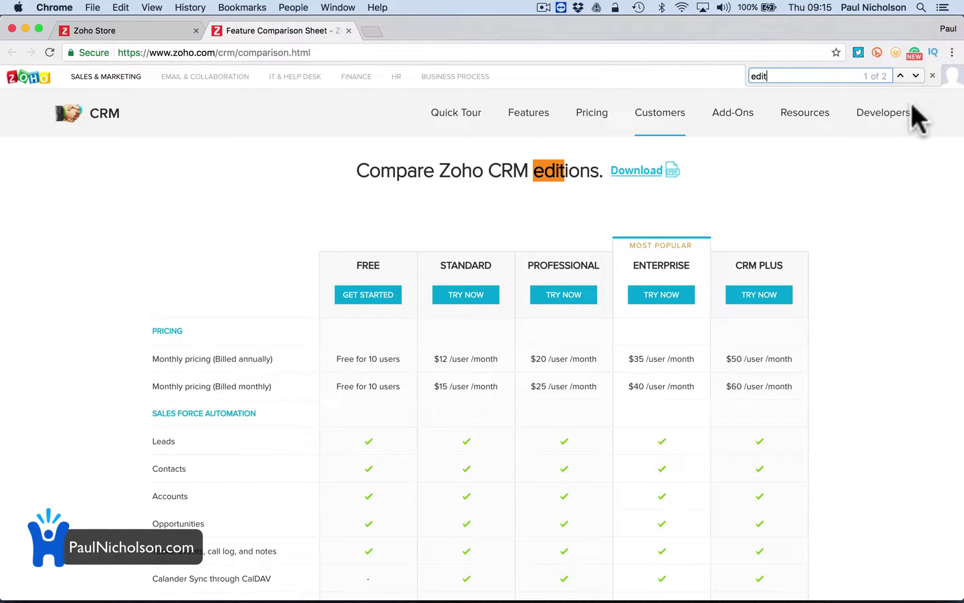
click(916, 75)
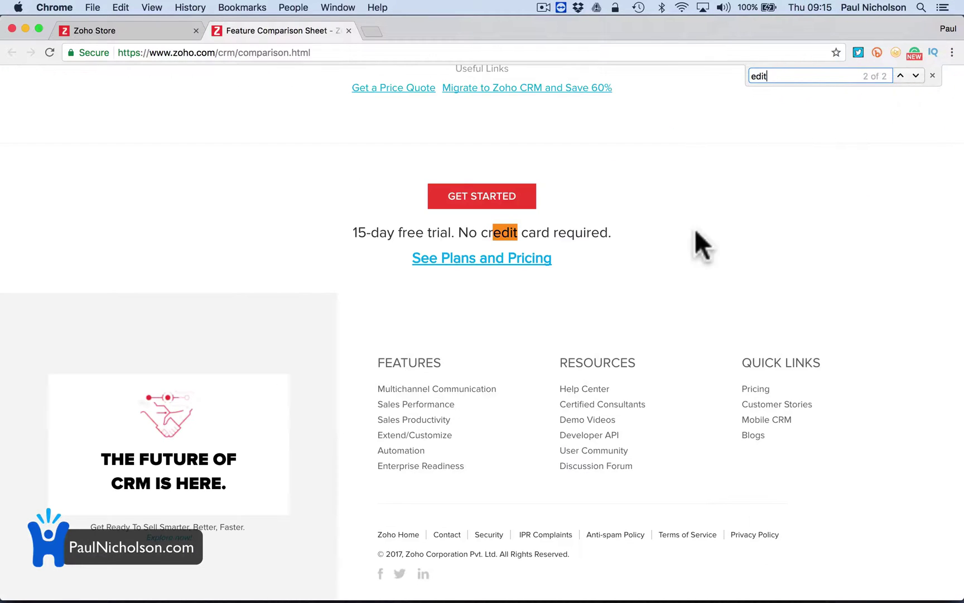
Return to the per-user monthly pricing at the top and close the find bar.
scroll(668, 222, up, 4)
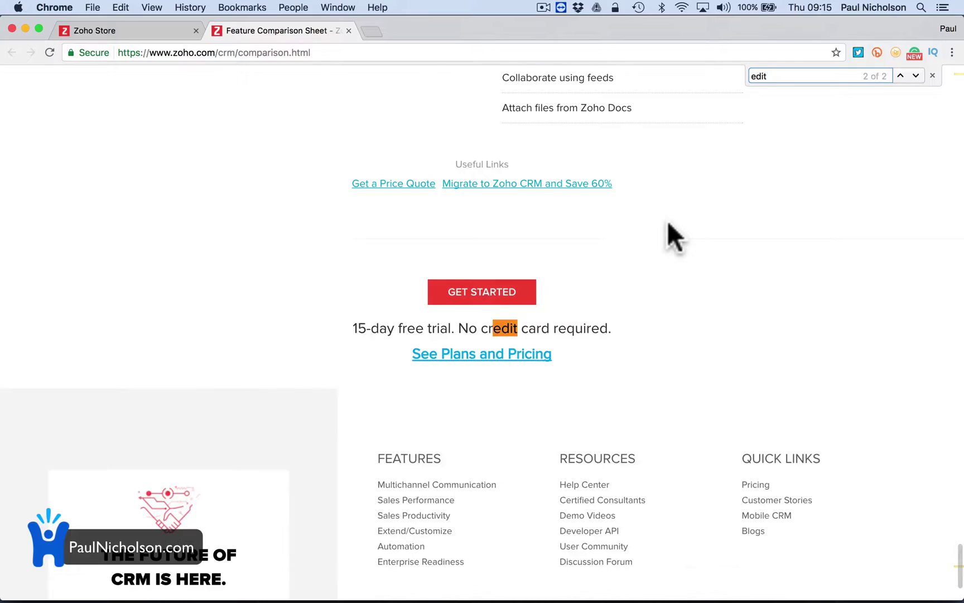
scroll(667, 221, up, 20)
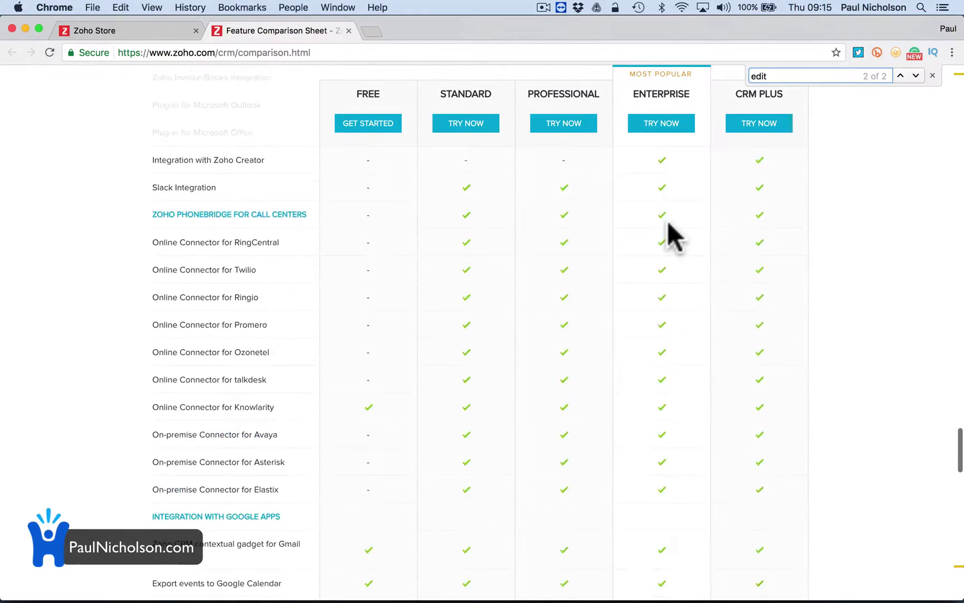
scroll(667, 221, up, 20)
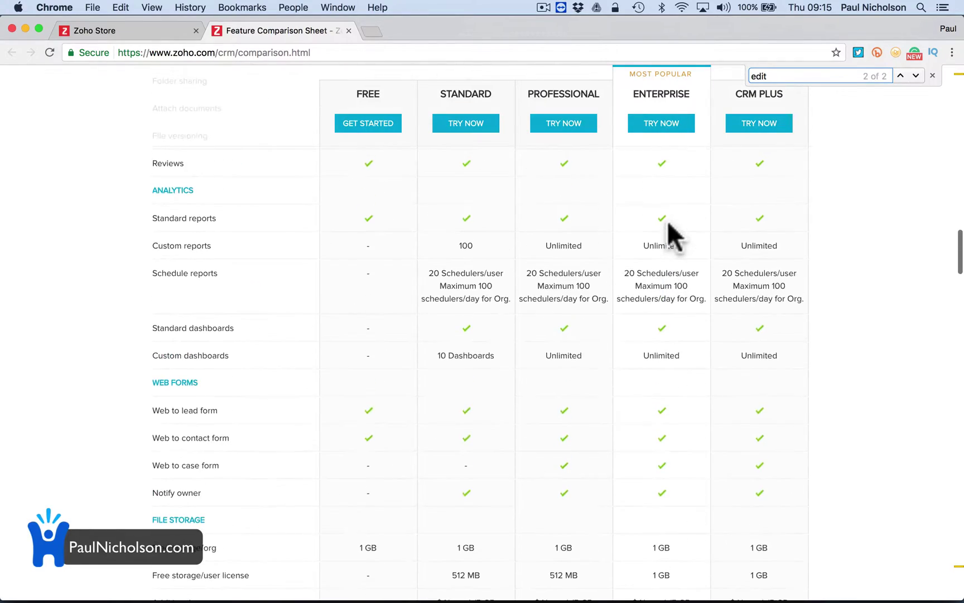
scroll(668, 221, up, 20)
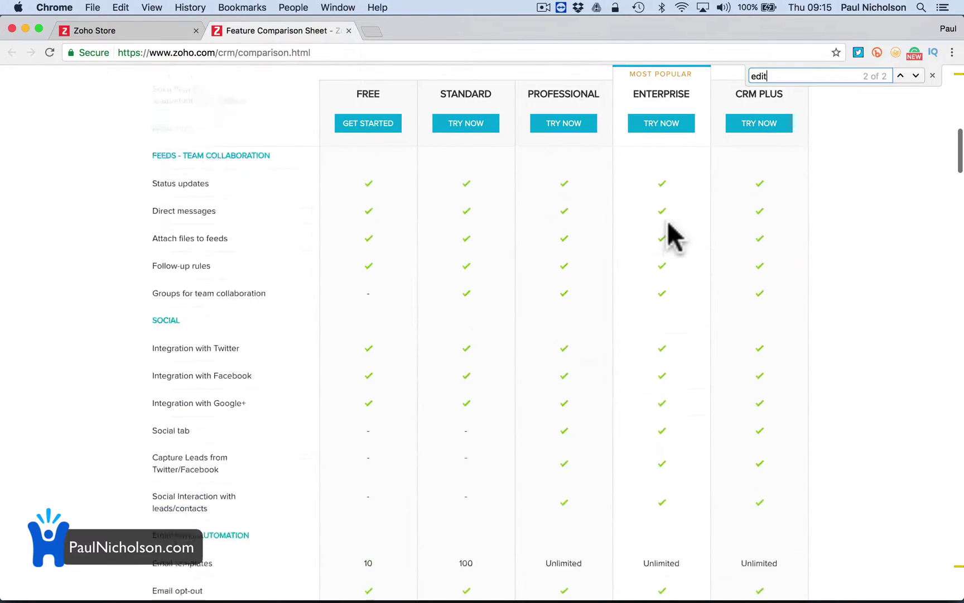
scroll(667, 221, up, 10)
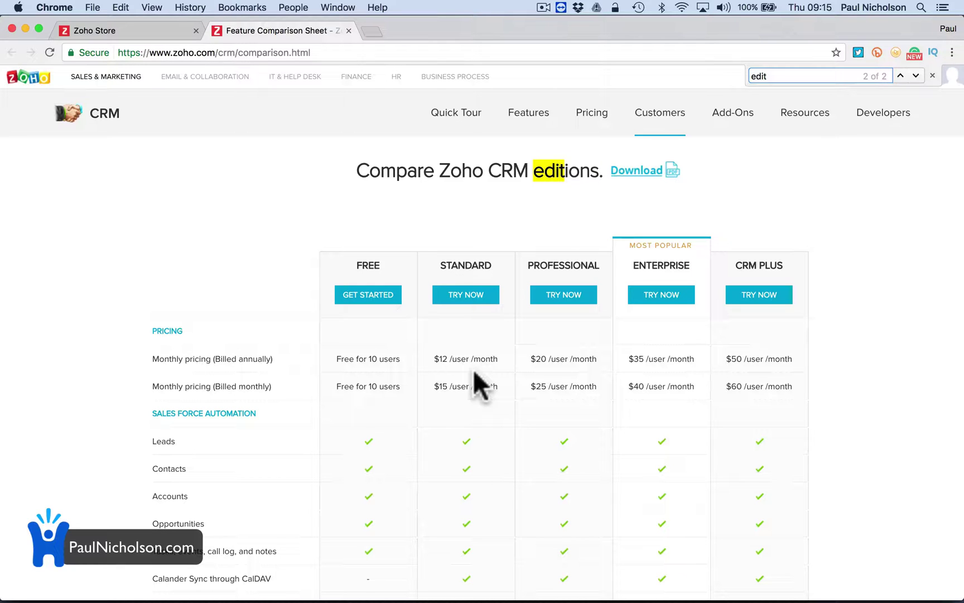
click(930, 75)
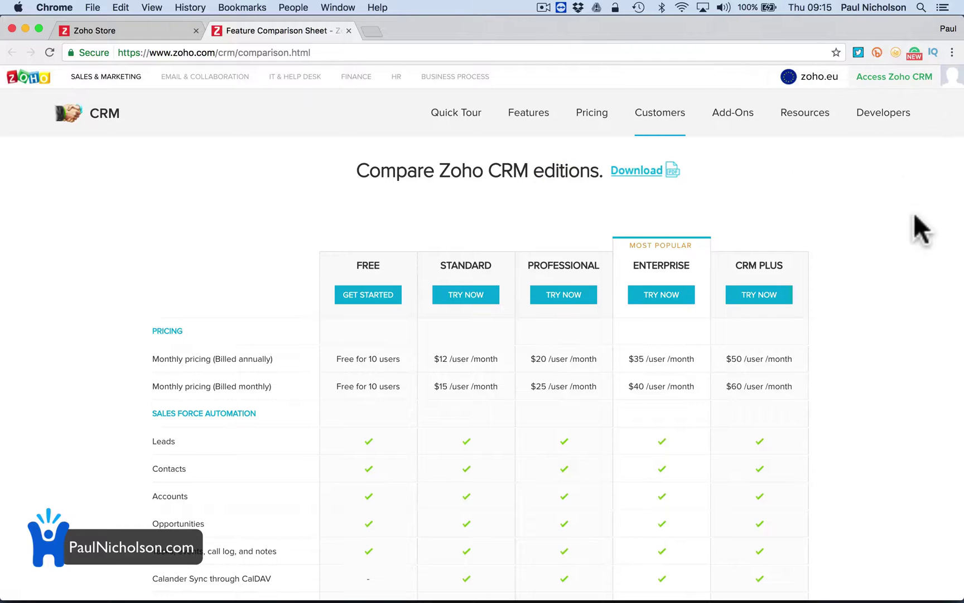
Access Zoho CRM again and reach the Contacts layout editor through Setup and Modules.
click(471, 308)
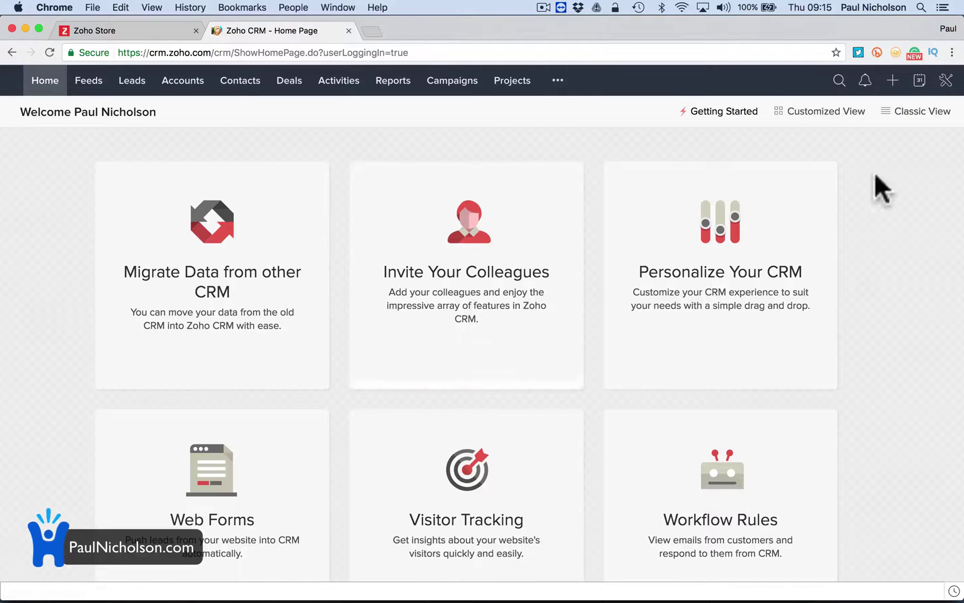
click(947, 82)
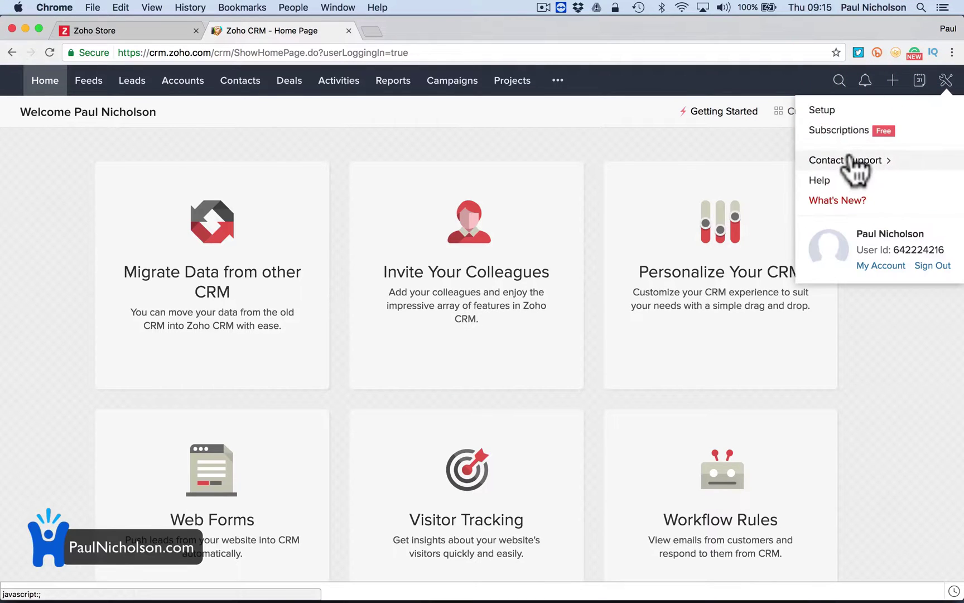
click(833, 108)
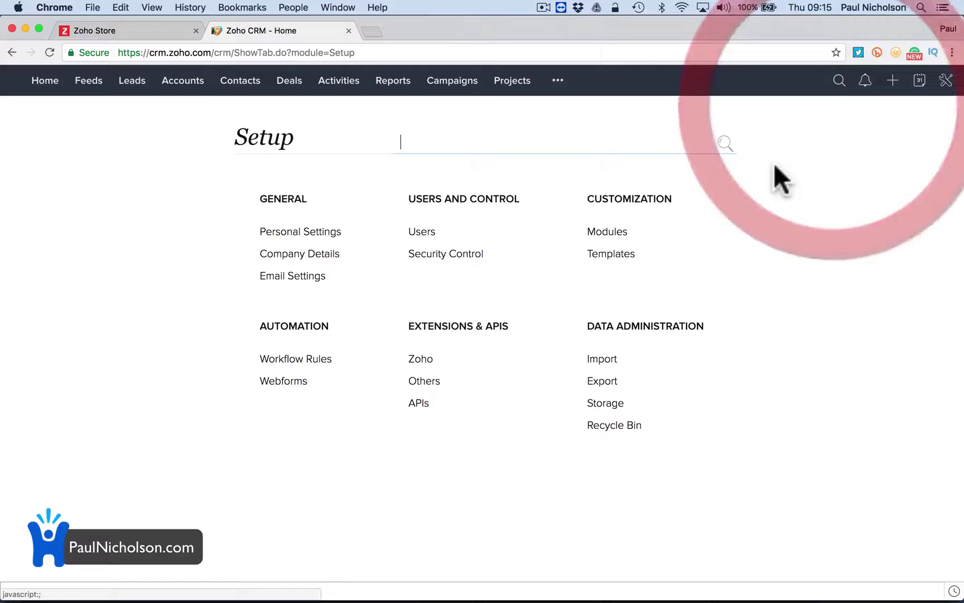
click(606, 231)
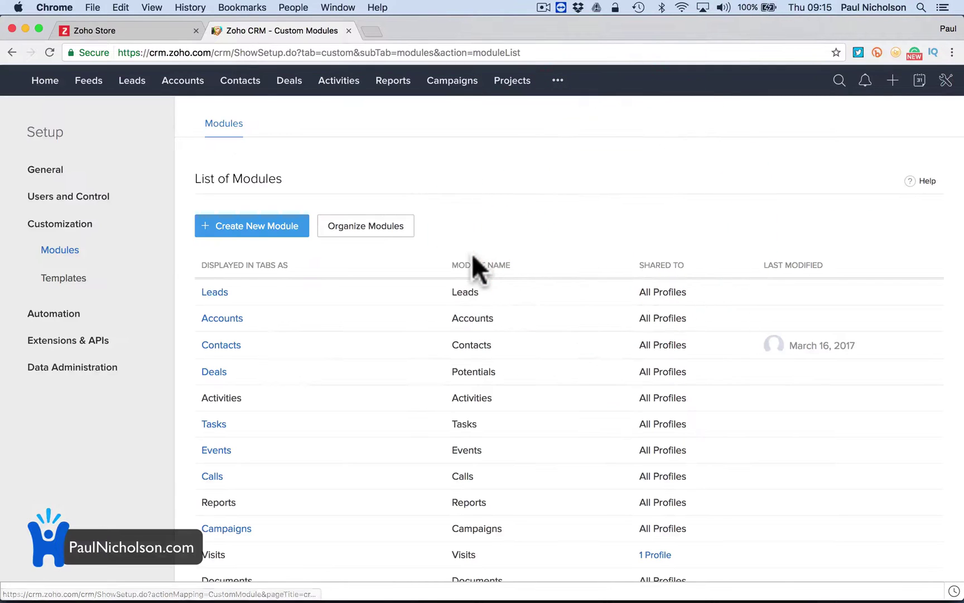
click(223, 345)
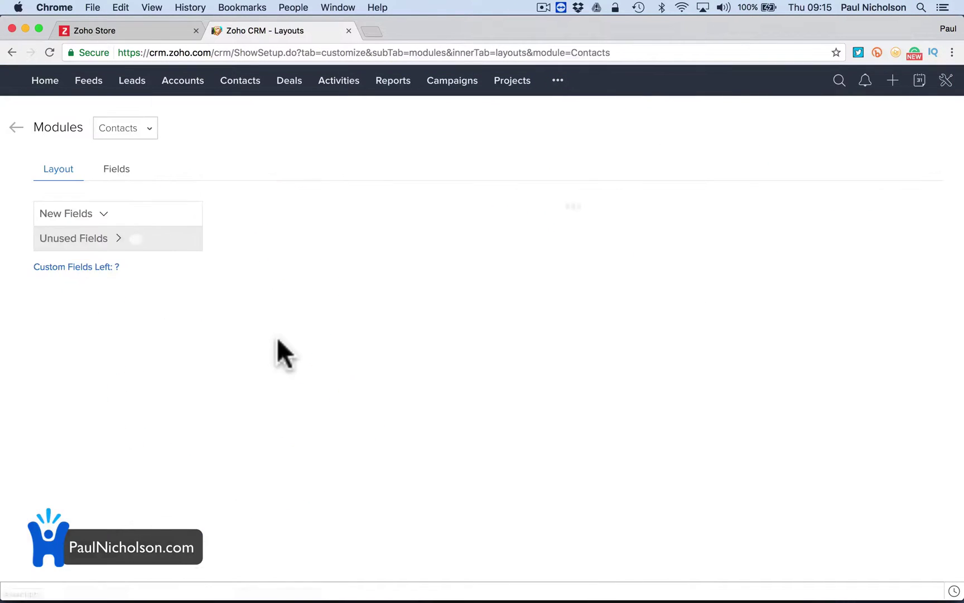
scroll(294, 351, down, 4)
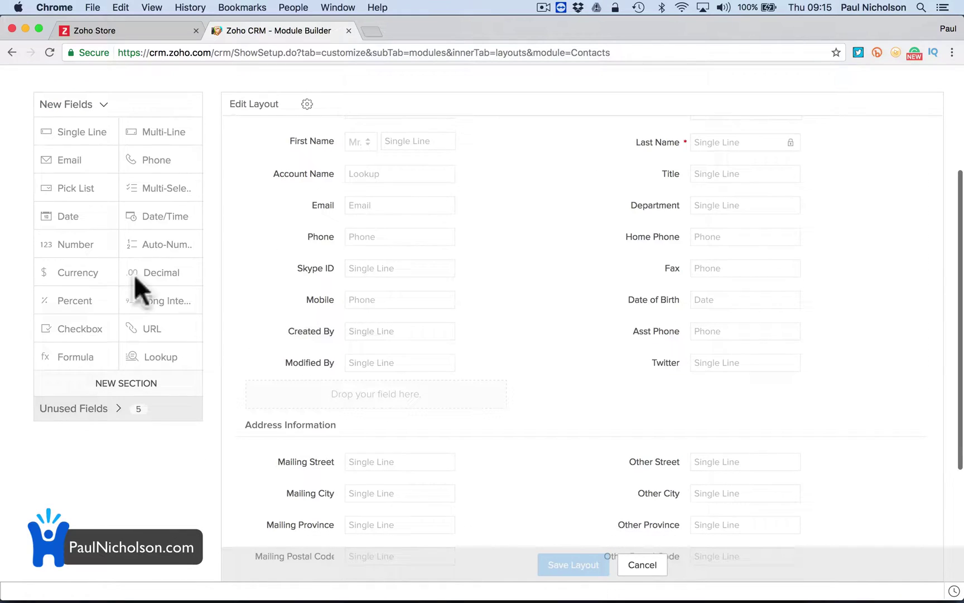
Try adding a Long Integer field to Contacts and dismiss the Free Edition restriction notice.
click(168, 304)
click(162, 307)
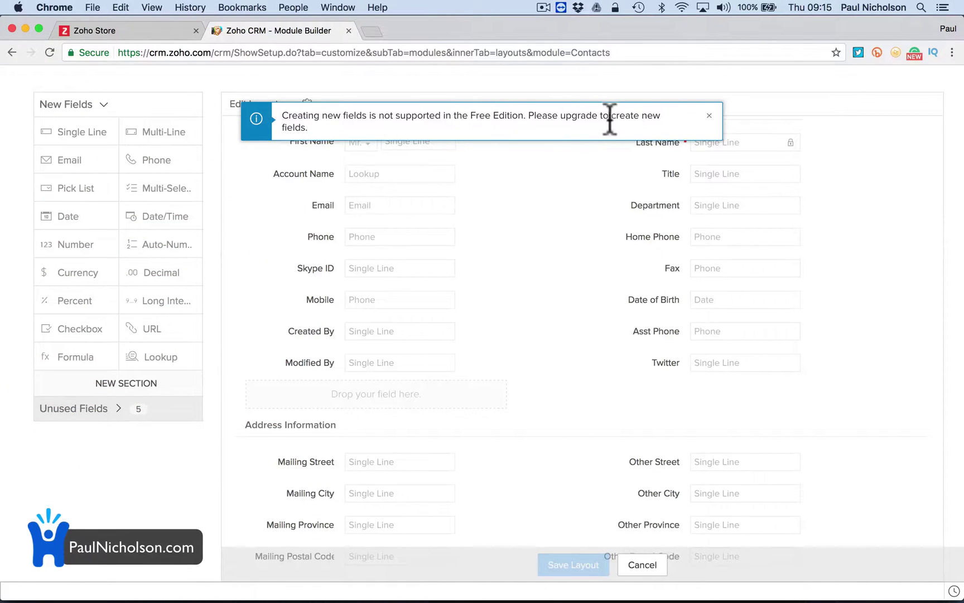
click(255, 117)
click(714, 120)
click(706, 181)
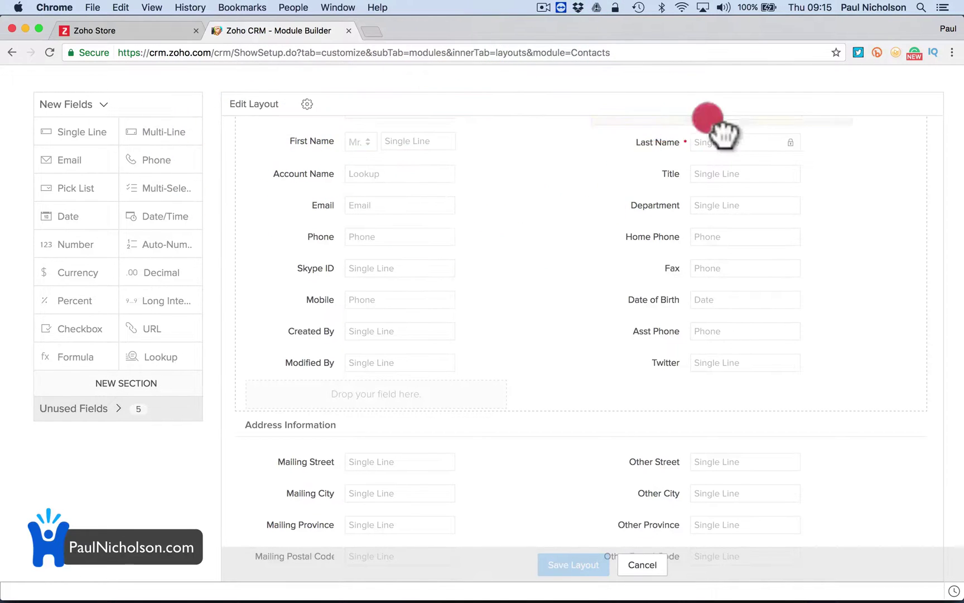
scroll(670, 201, up, 5)
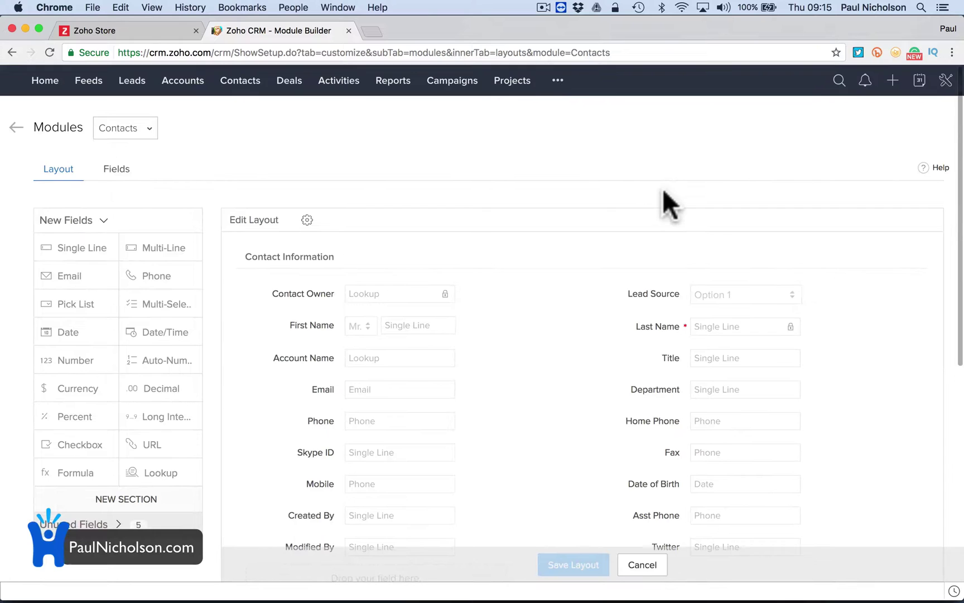
Return to the main Setup page from the tools menu, reloading it once.
click(945, 80)
click(824, 111)
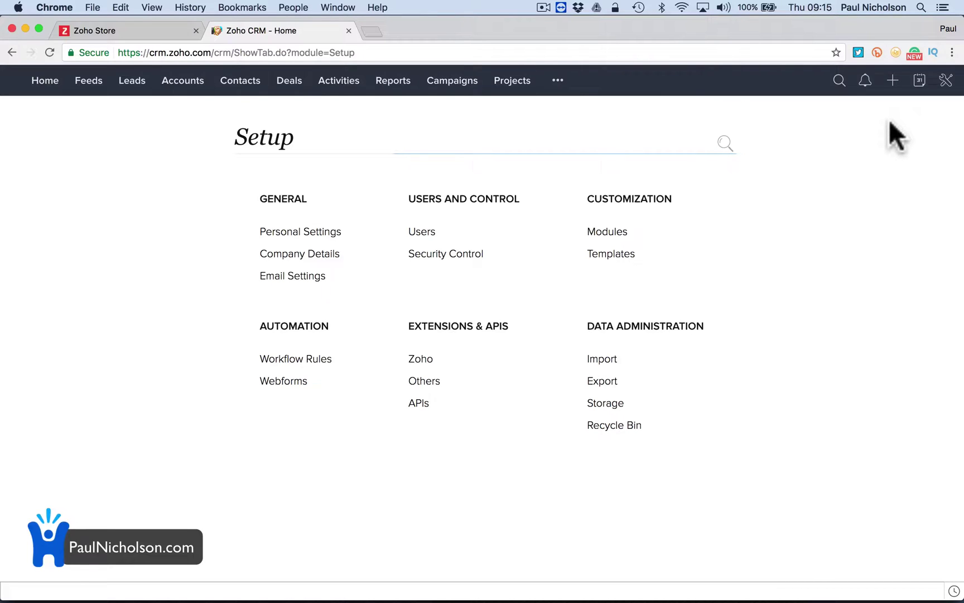
click(946, 80)
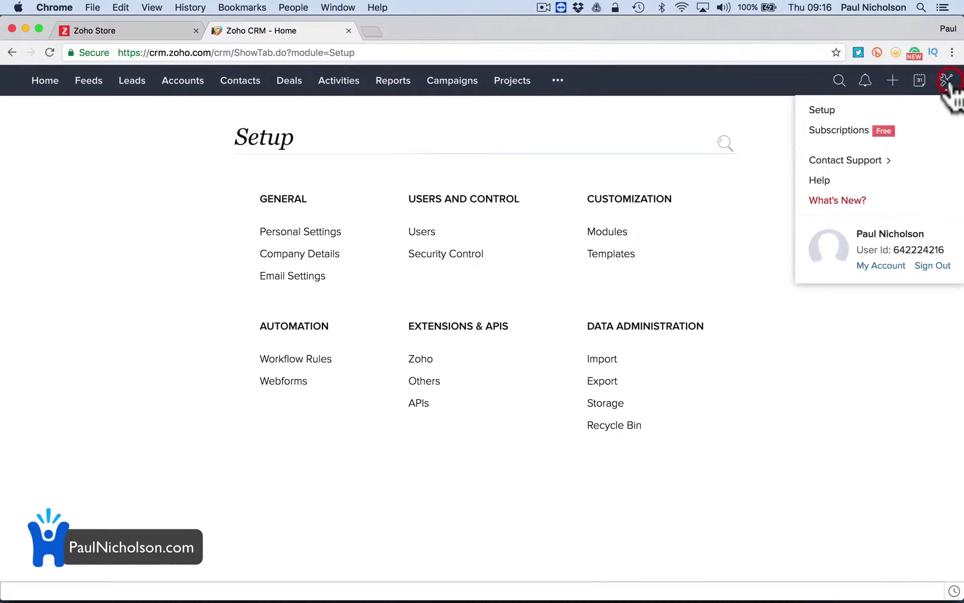
click(855, 108)
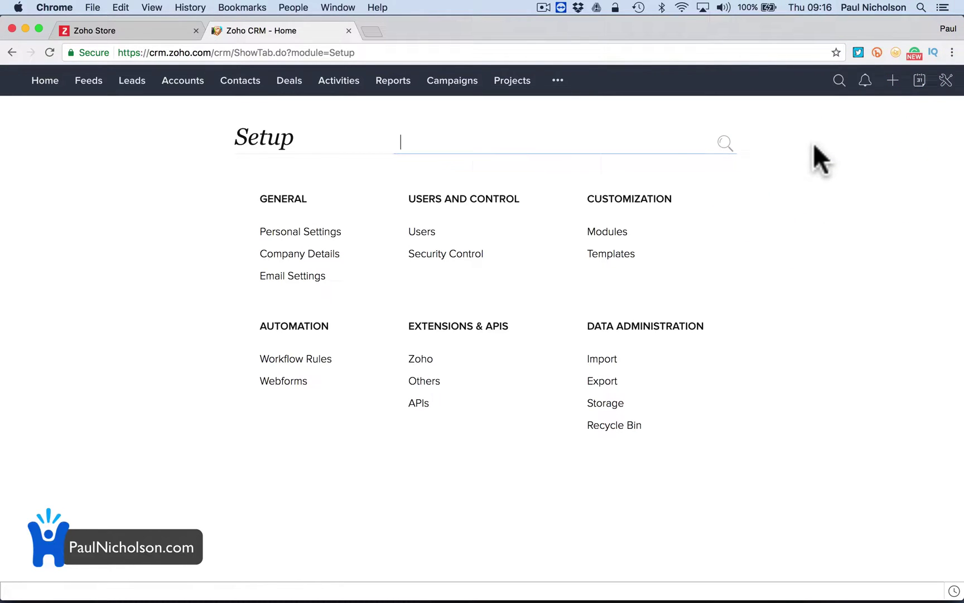
Sign out of Zoho CRM and open the CRM product page from the Sales & Marketing menu.
click(945, 80)
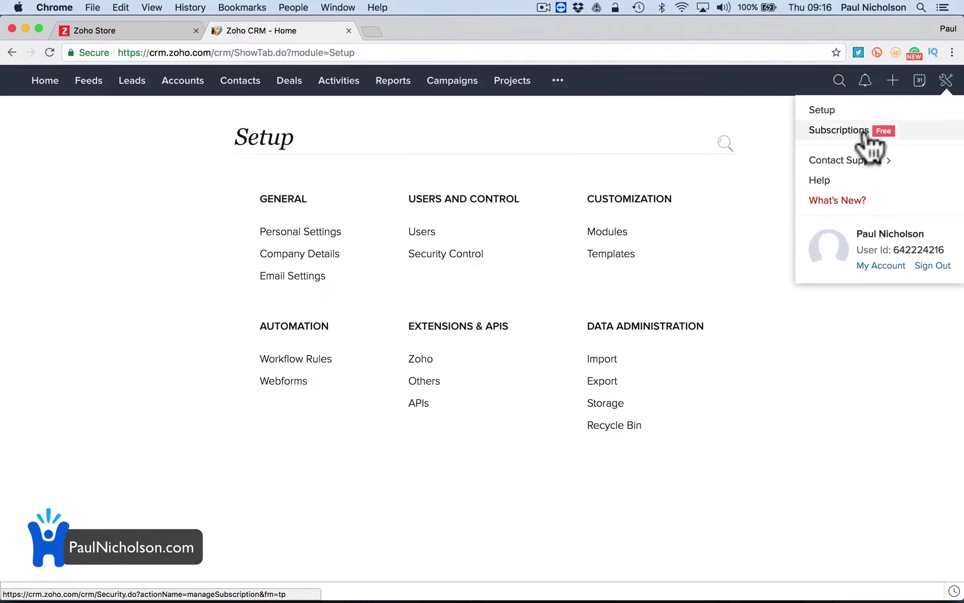
click(883, 264)
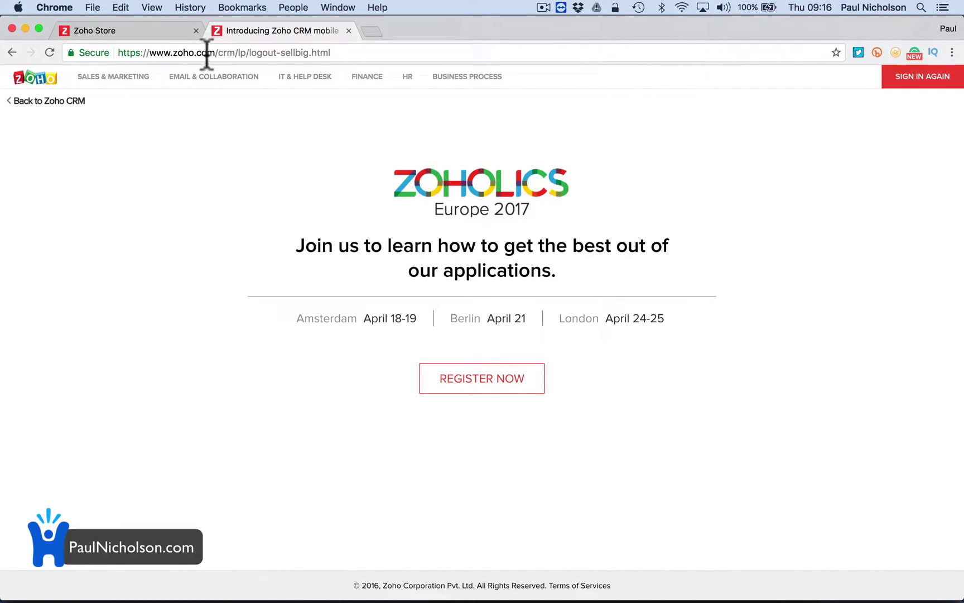
mouse_move(127, 78)
click(111, 176)
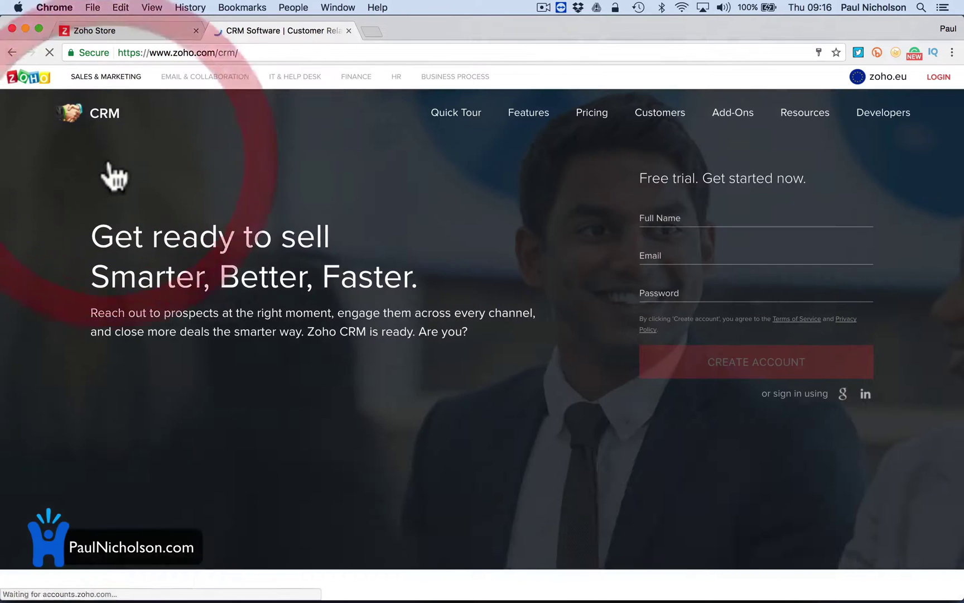
Enter a full name, e-mail and password in the free-trial form and create the account.
click(693, 211)
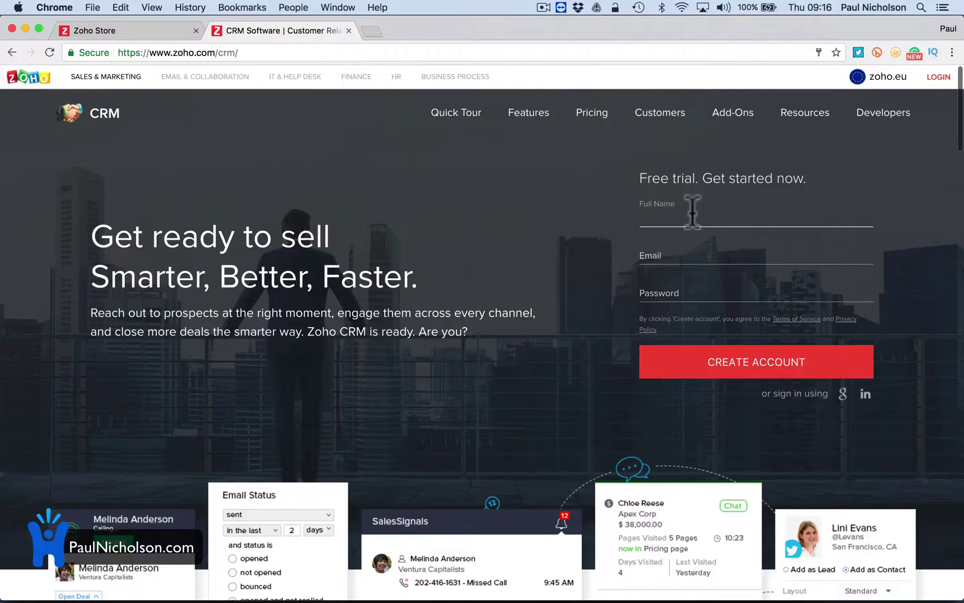
click(693, 211)
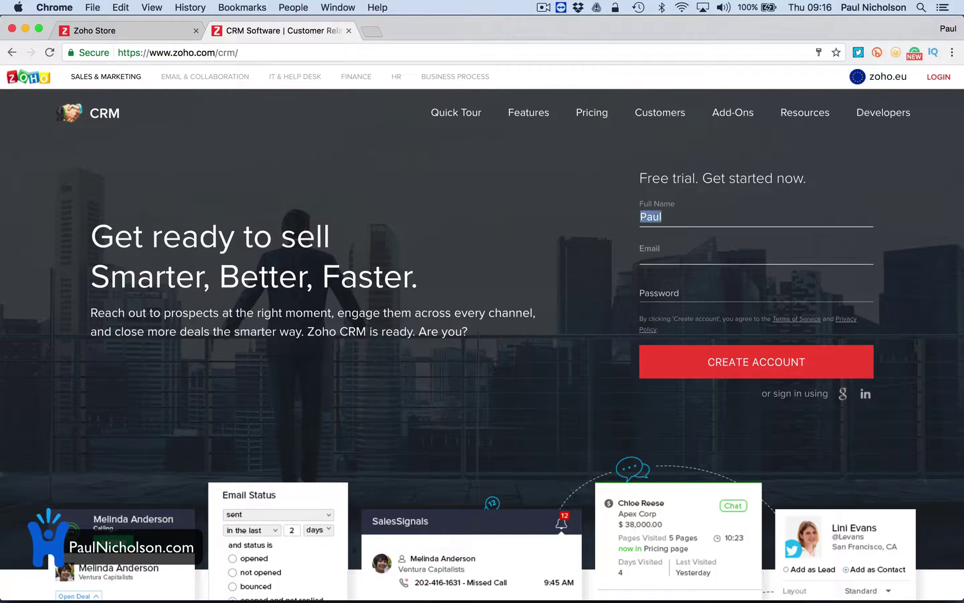
key(Return)
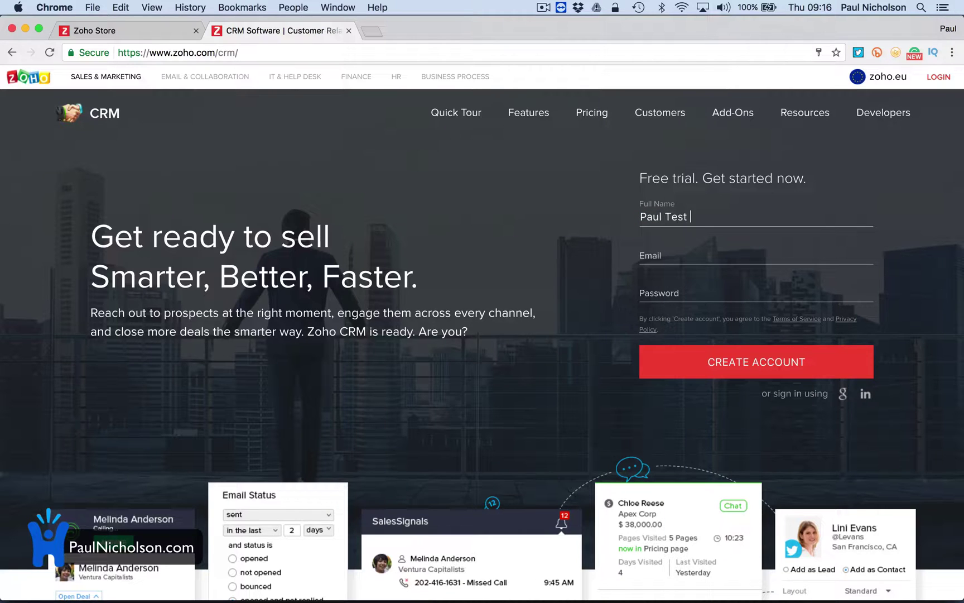
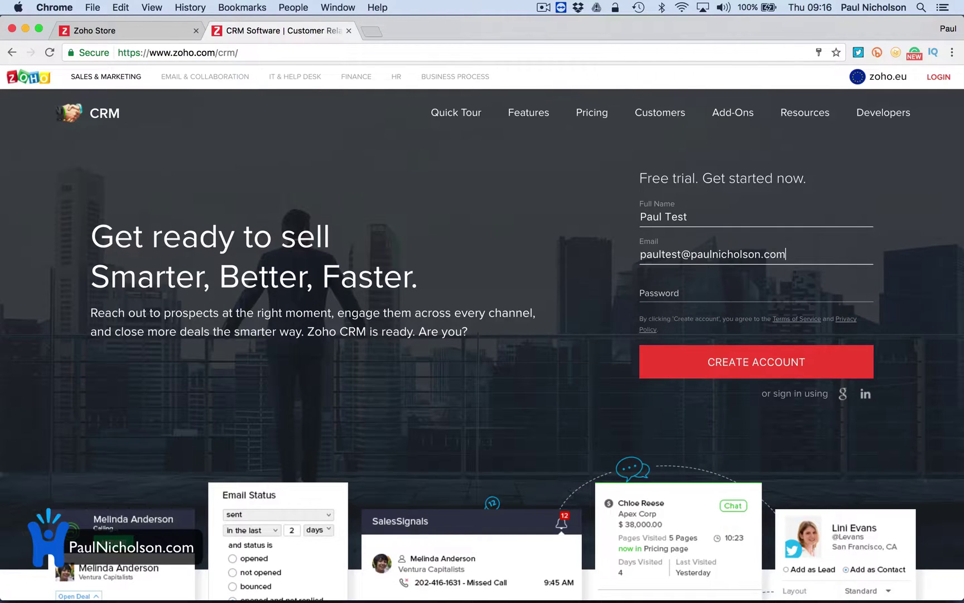
click(647, 291)
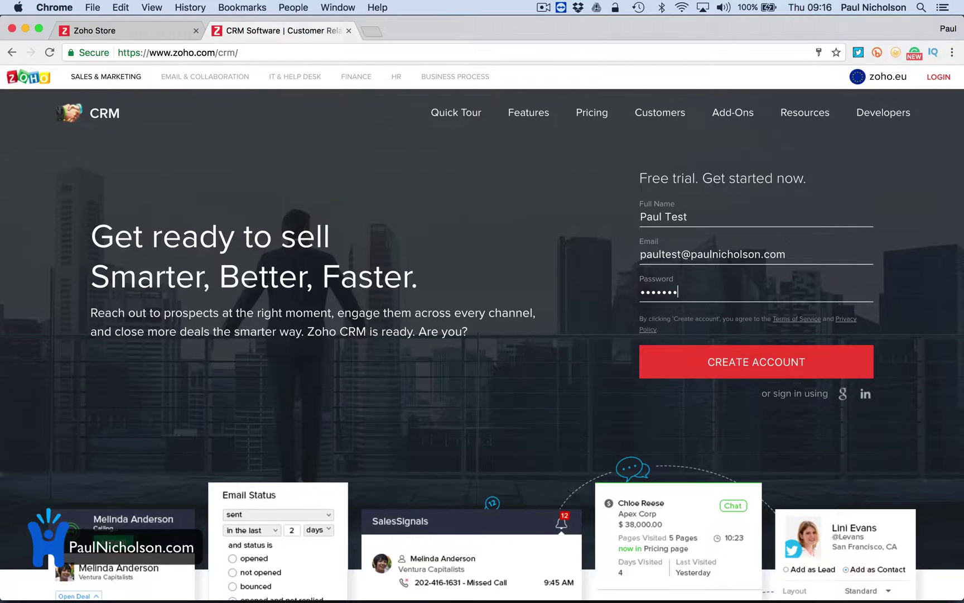
click(769, 369)
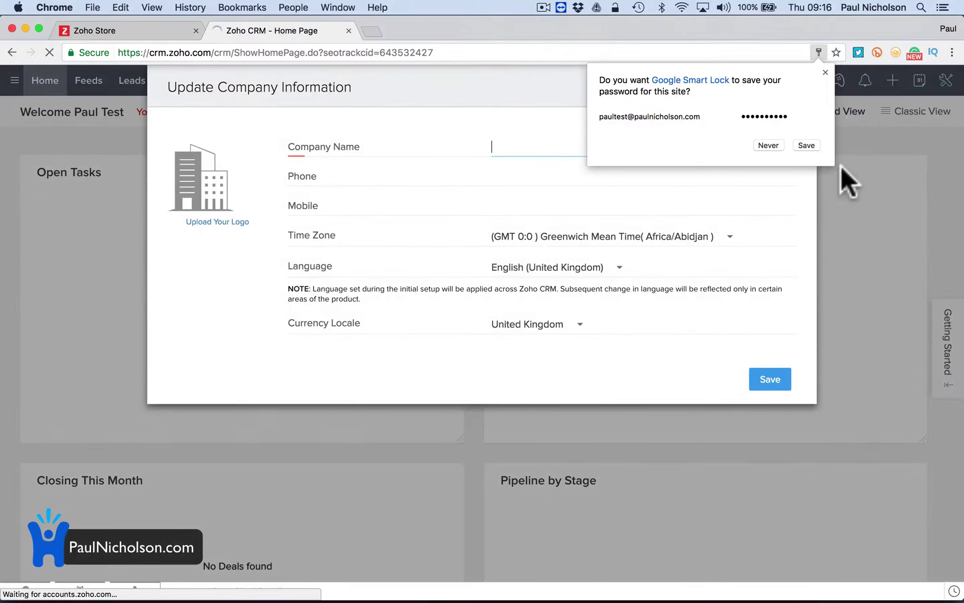
Dismiss the save-password prompt, enter the company name Happy-Me Ltd. and try saving the company details.
click(806, 145)
click(602, 163)
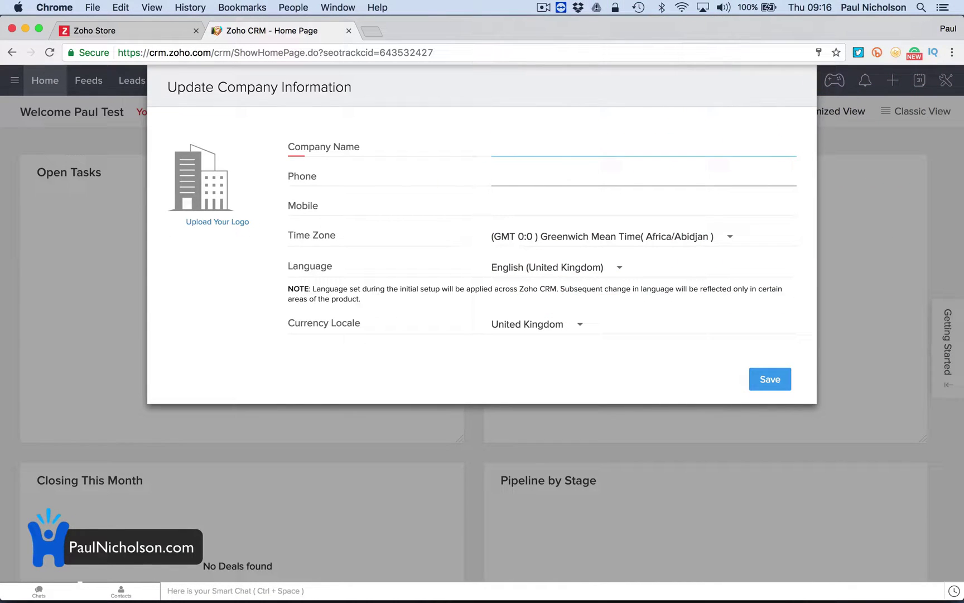
click(504, 145)
text(Happy-Me Ltd.)
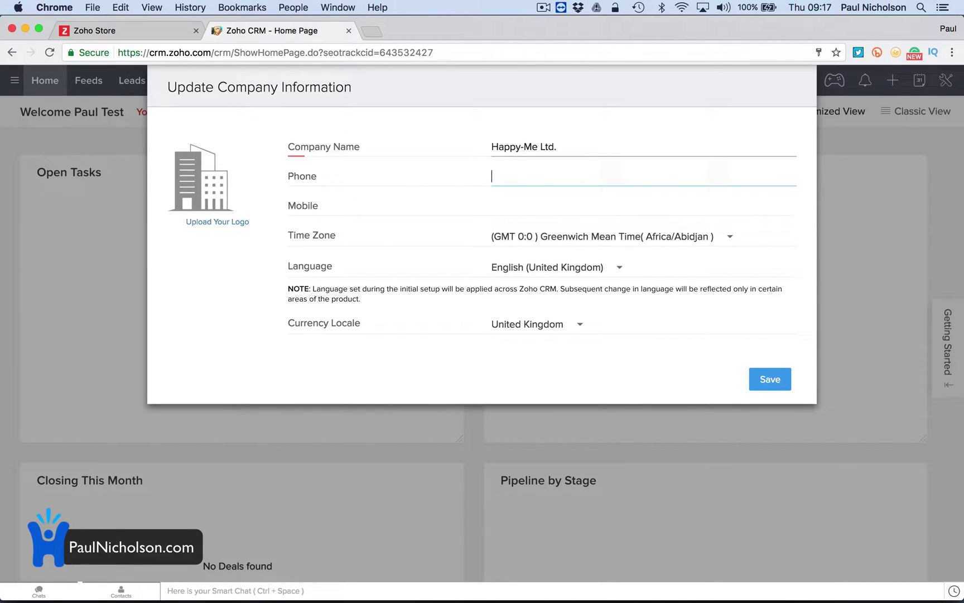
click(527, 208)
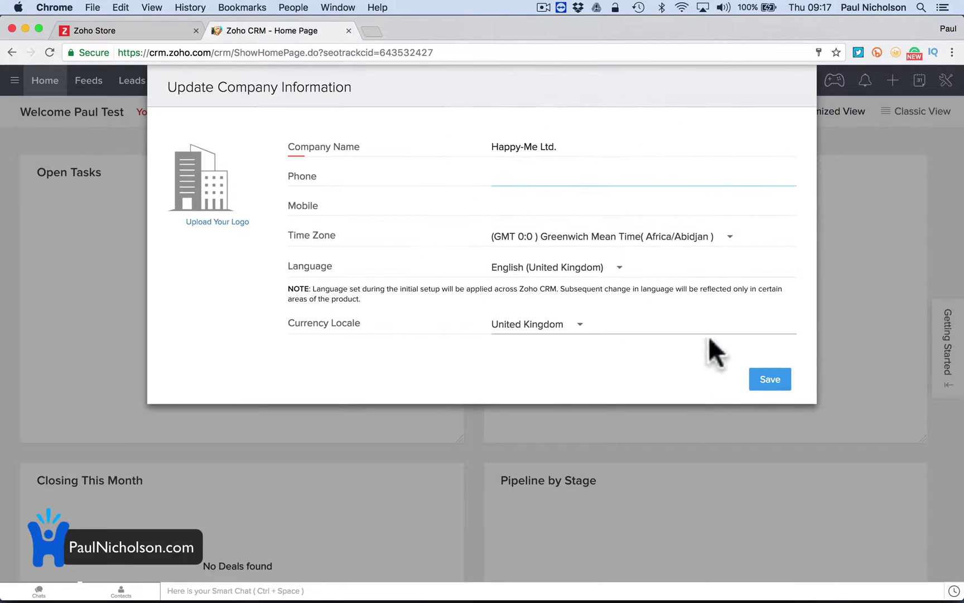
click(767, 376)
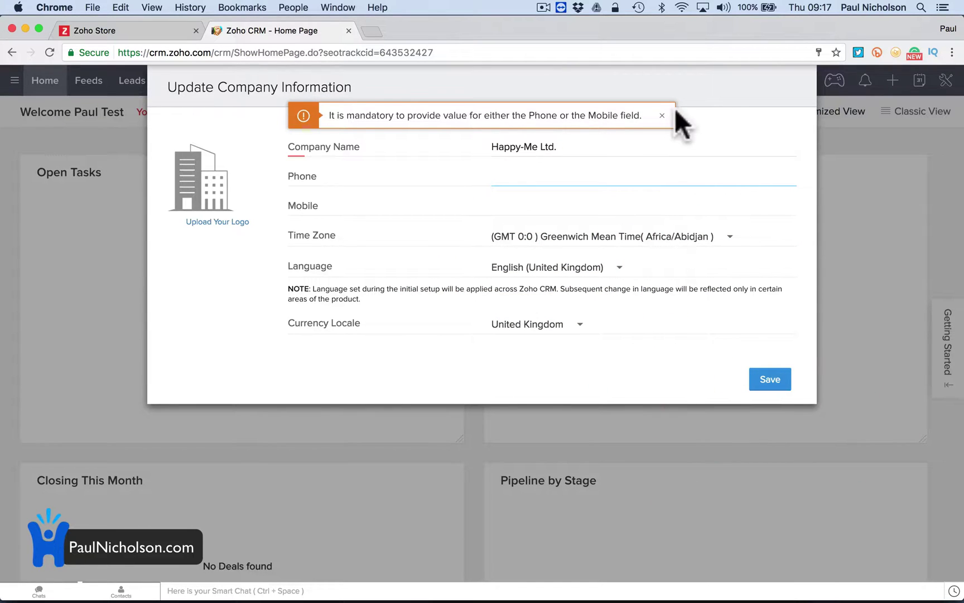
Clear the phone-or-mobile warning, fill in the company phone number, and save the company information.
click(662, 115)
click(563, 183)
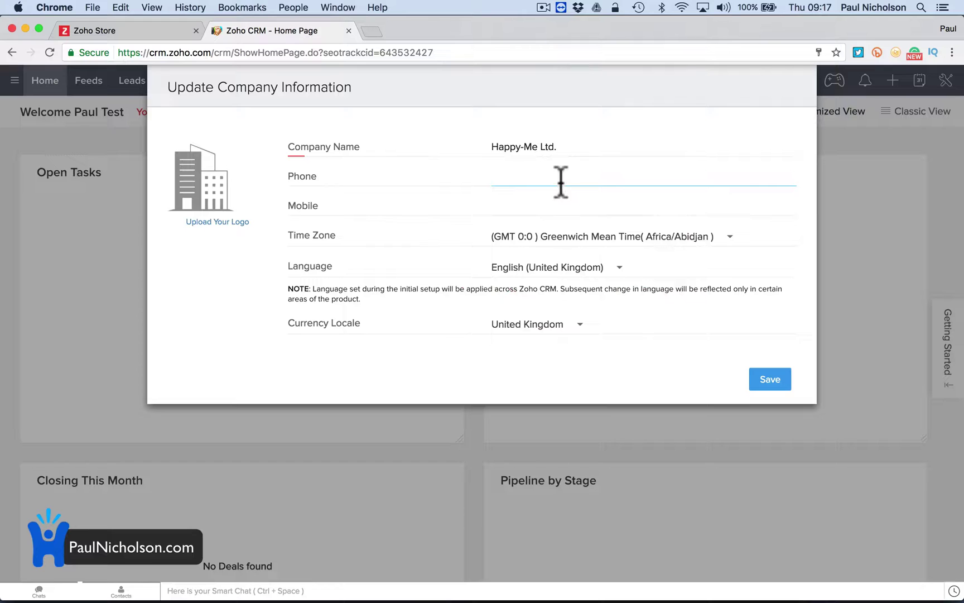
click(560, 182)
text(0123456789)
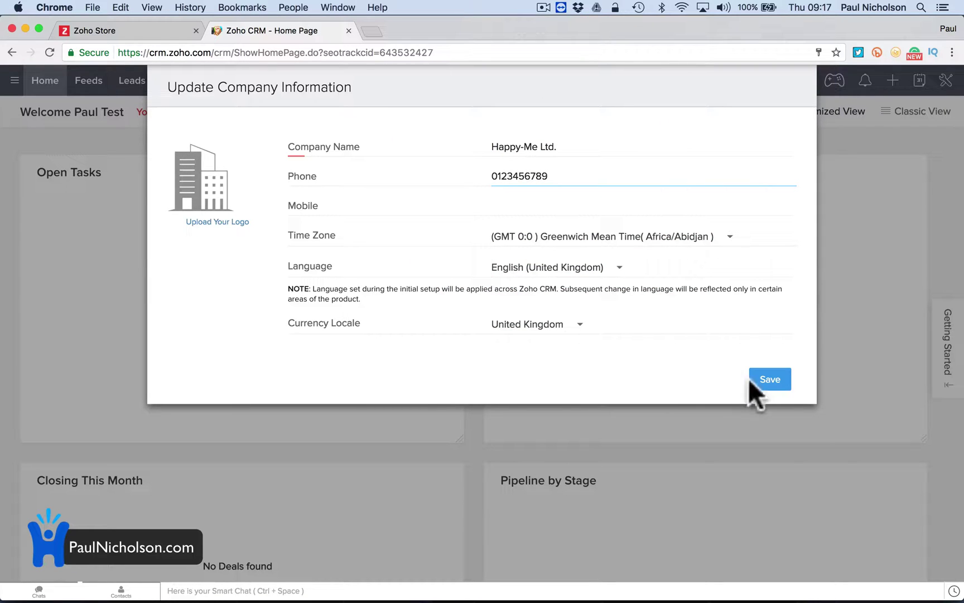
click(765, 384)
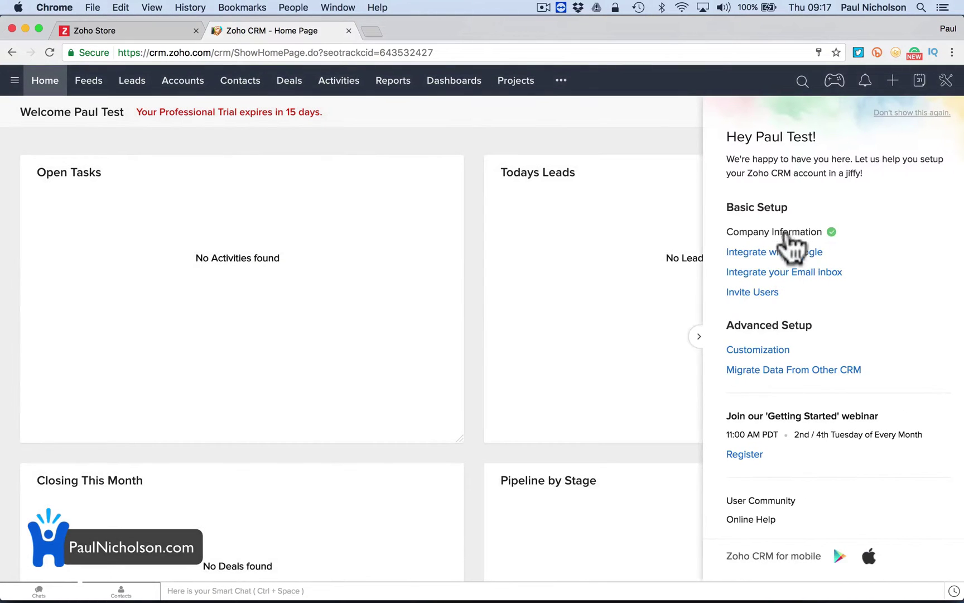
Hide the Getting Started panel permanently and open the Contacts module's options under Setup > Modules.
click(903, 112)
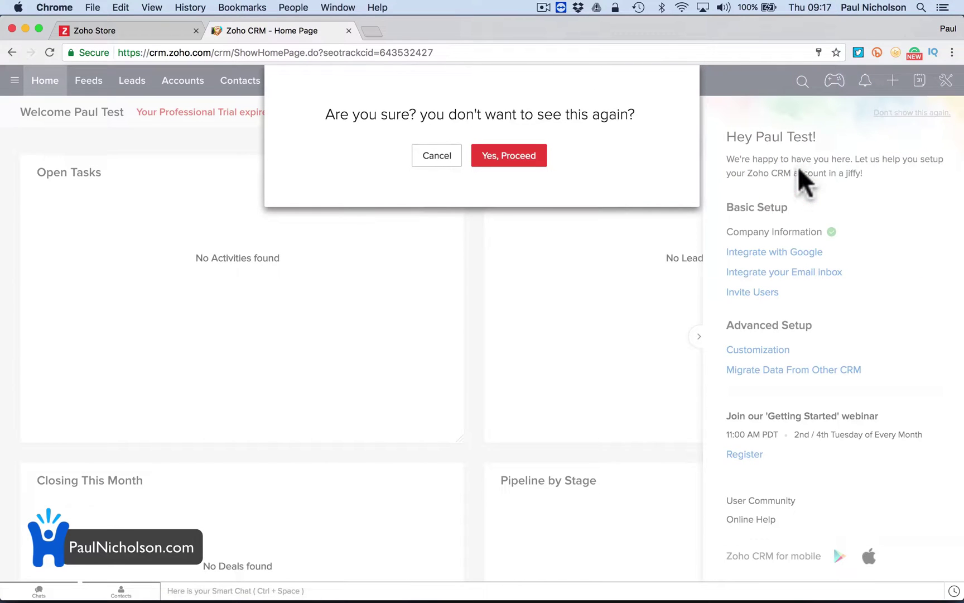
click(527, 159)
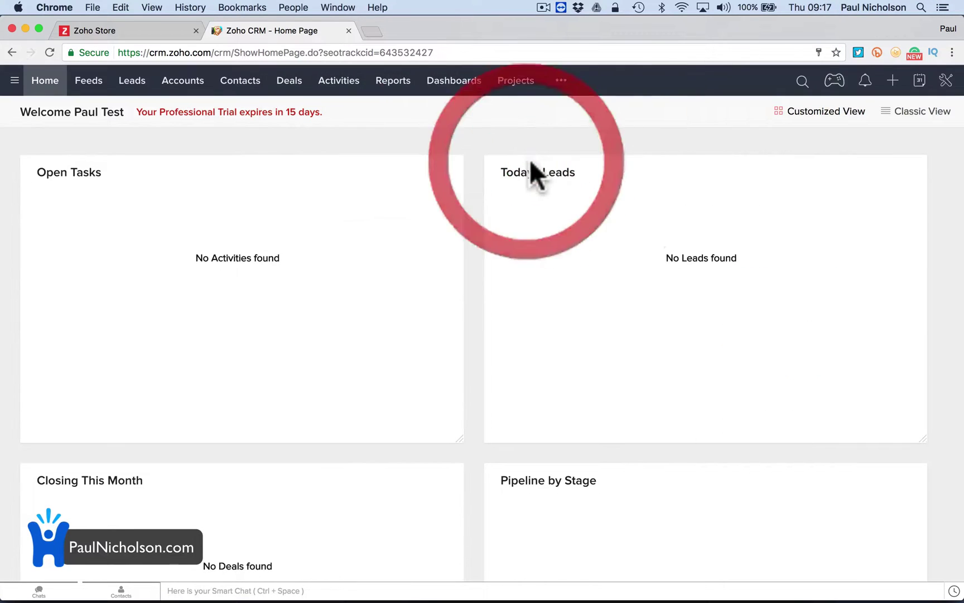
click(945, 80)
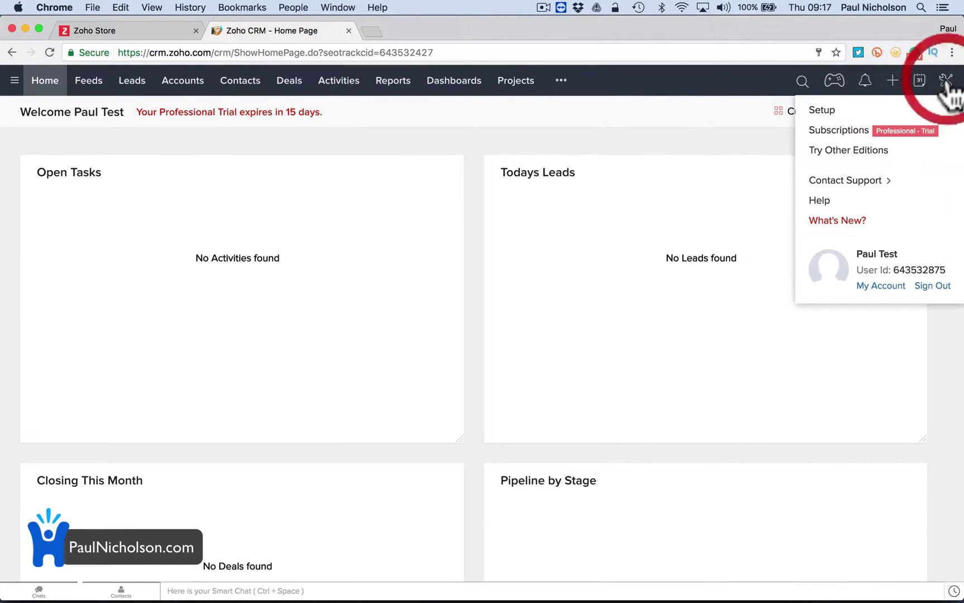
click(848, 114)
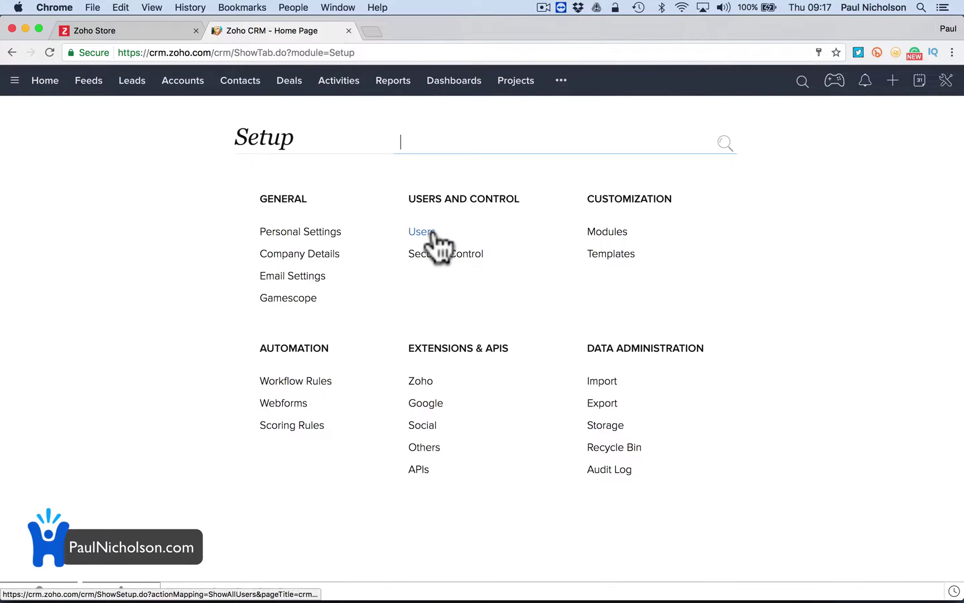
click(606, 232)
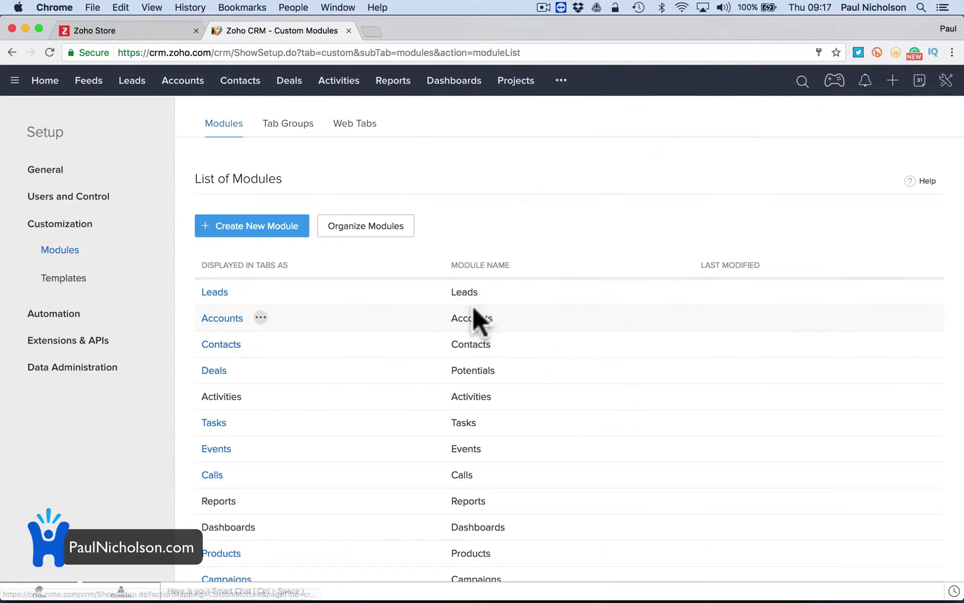
click(260, 343)
Open the Contacts layout editor and delete the Secondary Email field.
click(301, 355)
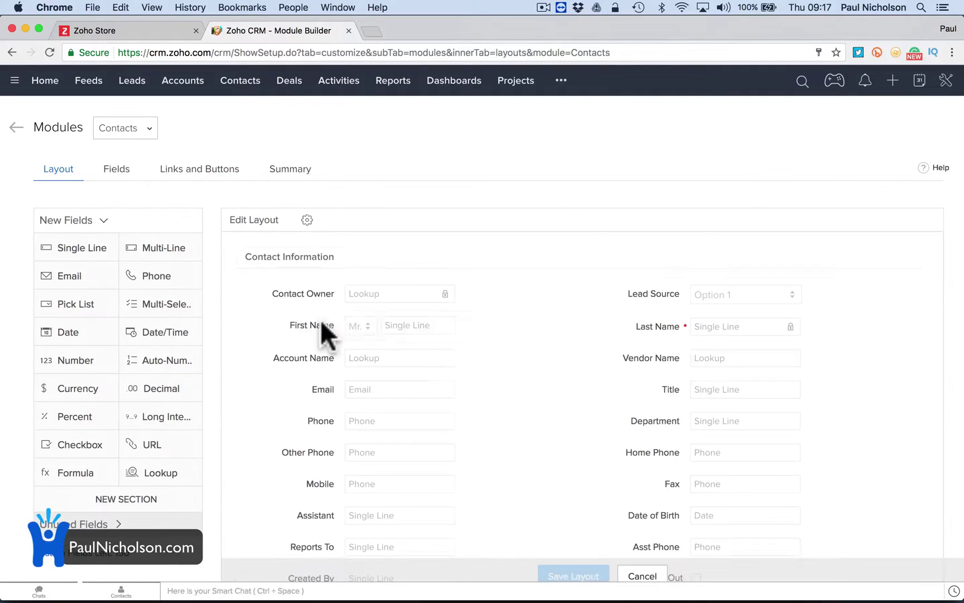
scroll(521, 430, down, 2)
scroll(522, 430, down, 2)
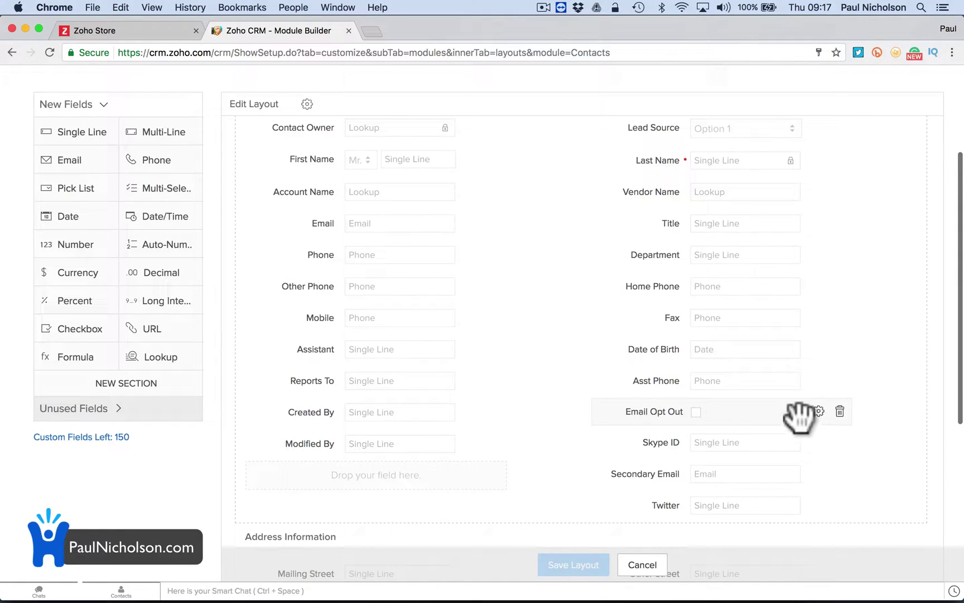
scroll(823, 387, down, 2)
click(840, 432)
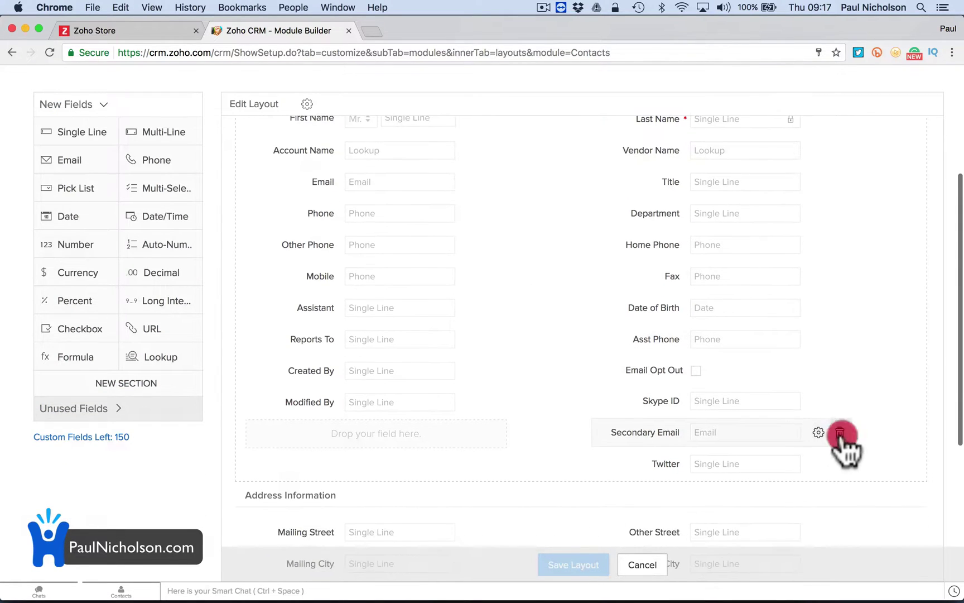
click(497, 385)
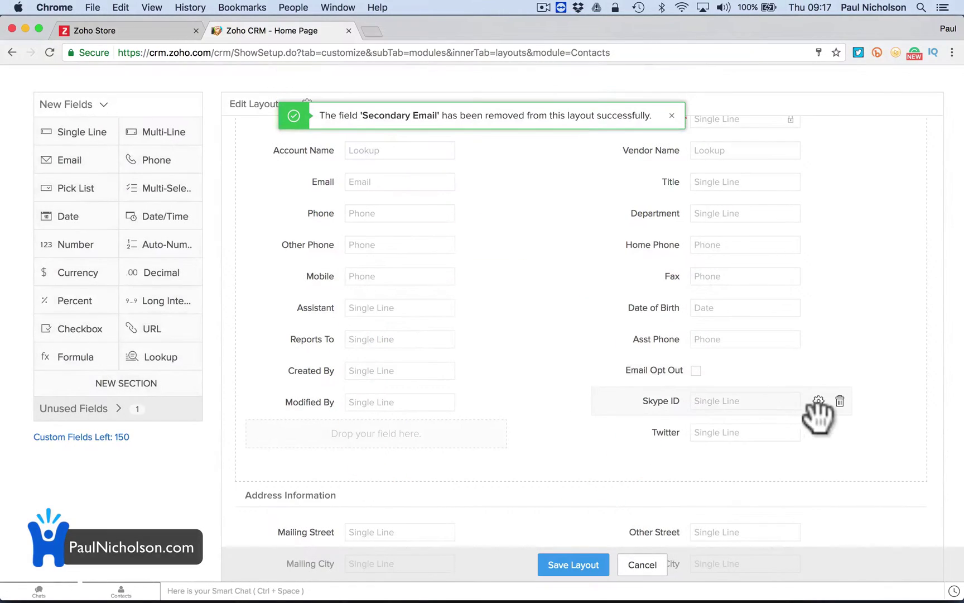
Keep Skype ID and move it to the left column below Phone.
click(840, 400)
click(596, 385)
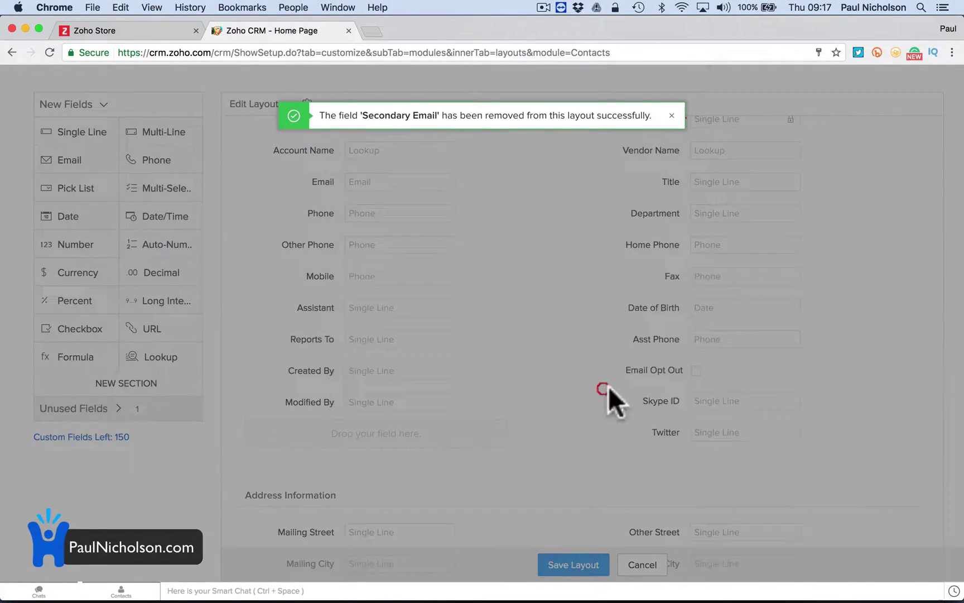
drag(673, 401, 398, 242)
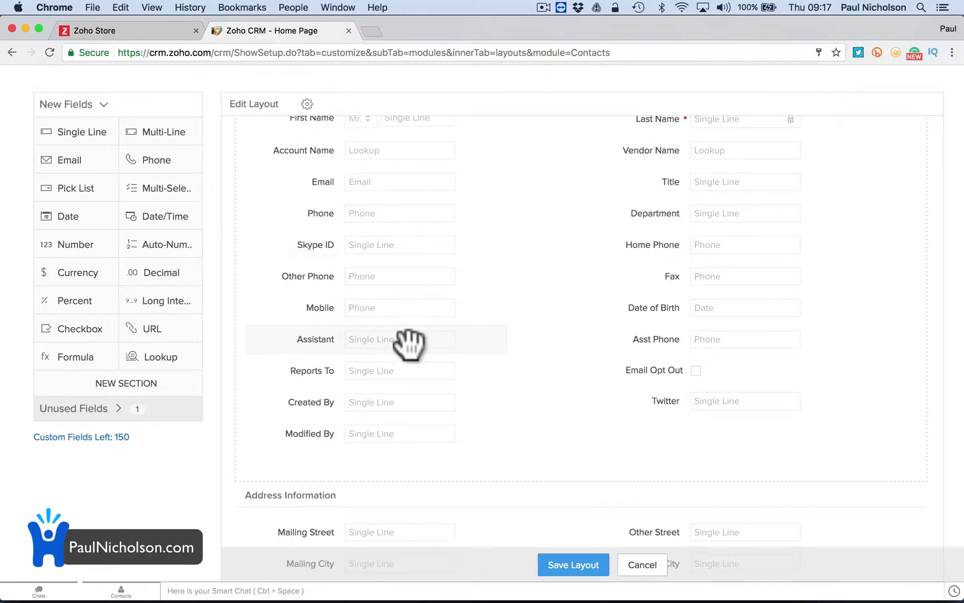
Add a URL field below Twitter and label it Facebook.
click(162, 331)
drag(189, 329, 624, 441)
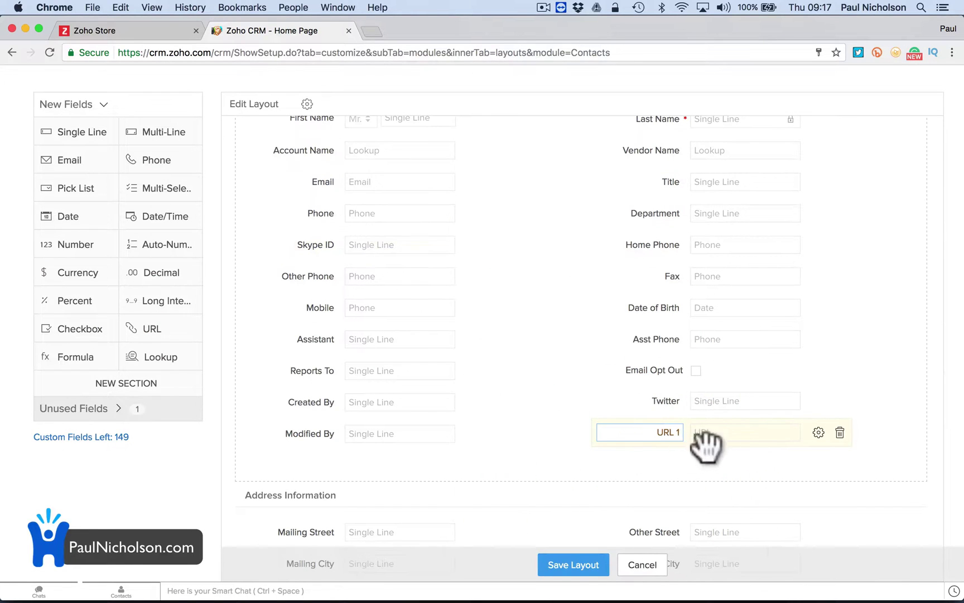
click(656, 432)
double_click(656, 431)
text(Facebook)
click(702, 457)
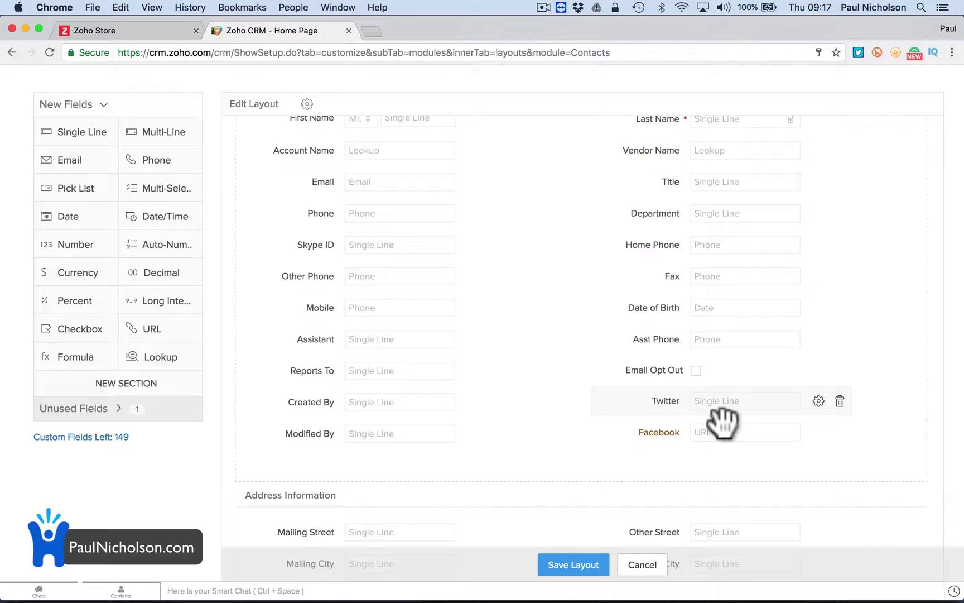
Add a second URL field below Facebook labelled Linkedin, then place a currency field below Email.
click(818, 401)
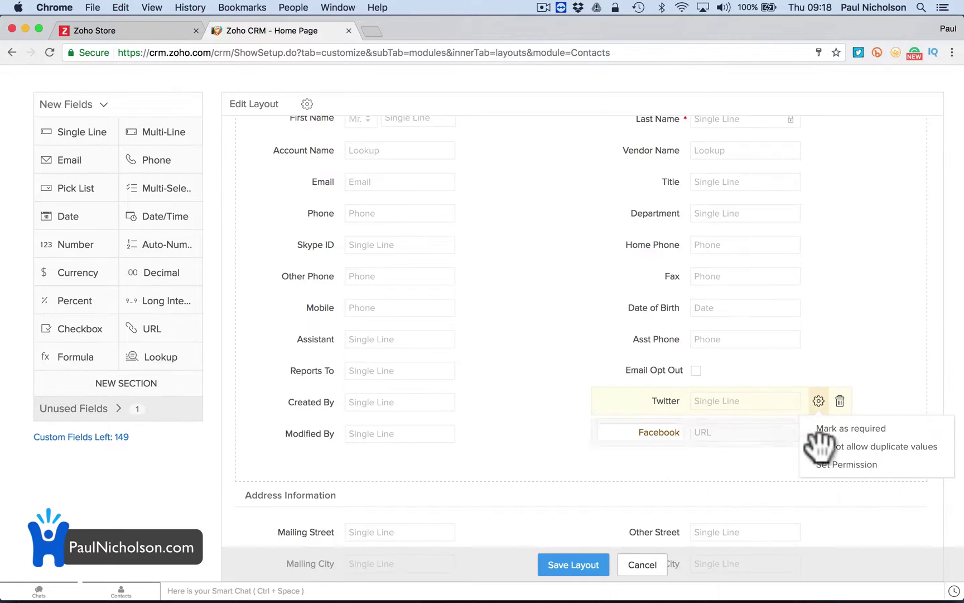
click(839, 339)
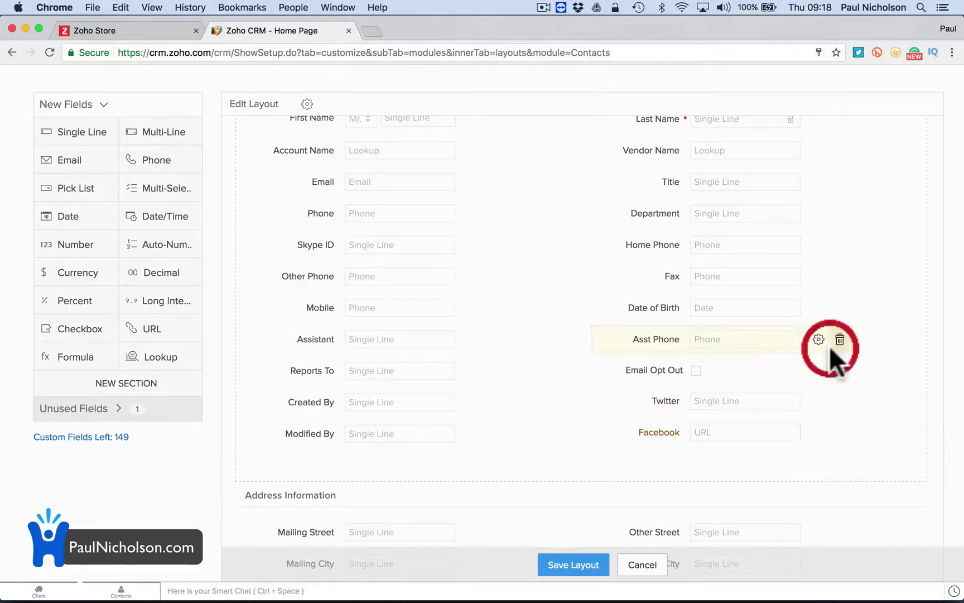
click(593, 381)
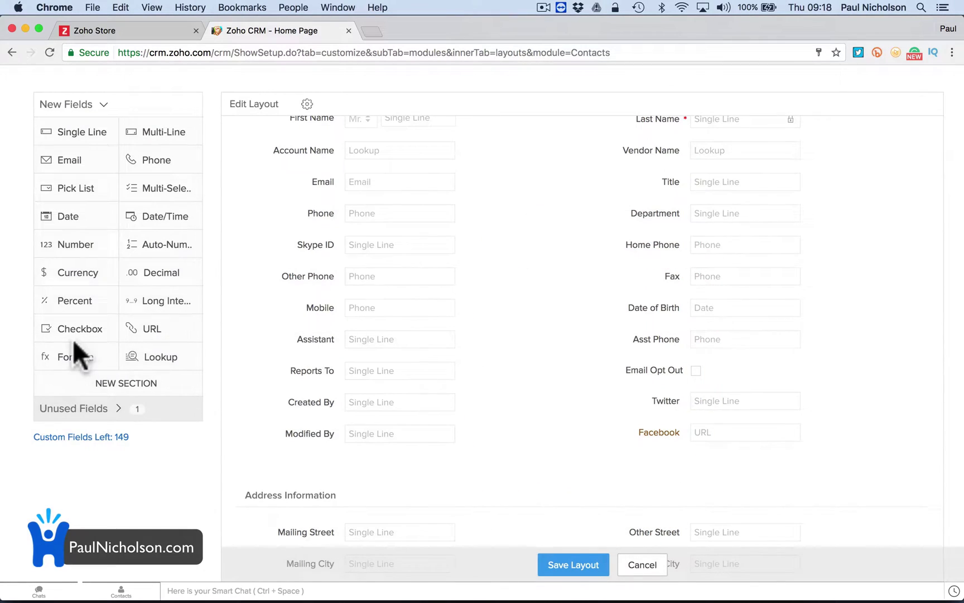
drag(137, 334, 604, 460)
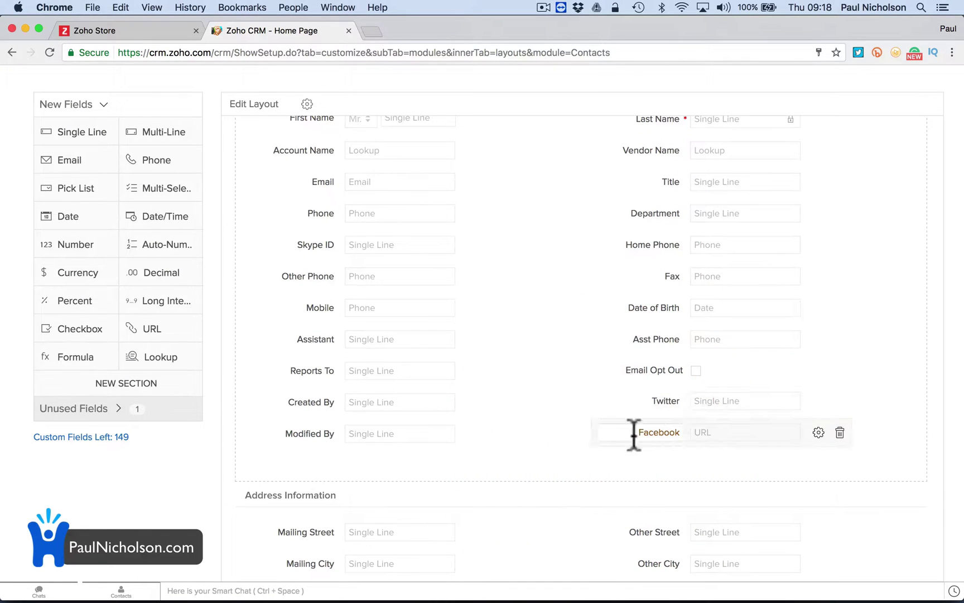
drag(166, 338, 712, 481)
triple_click(677, 463)
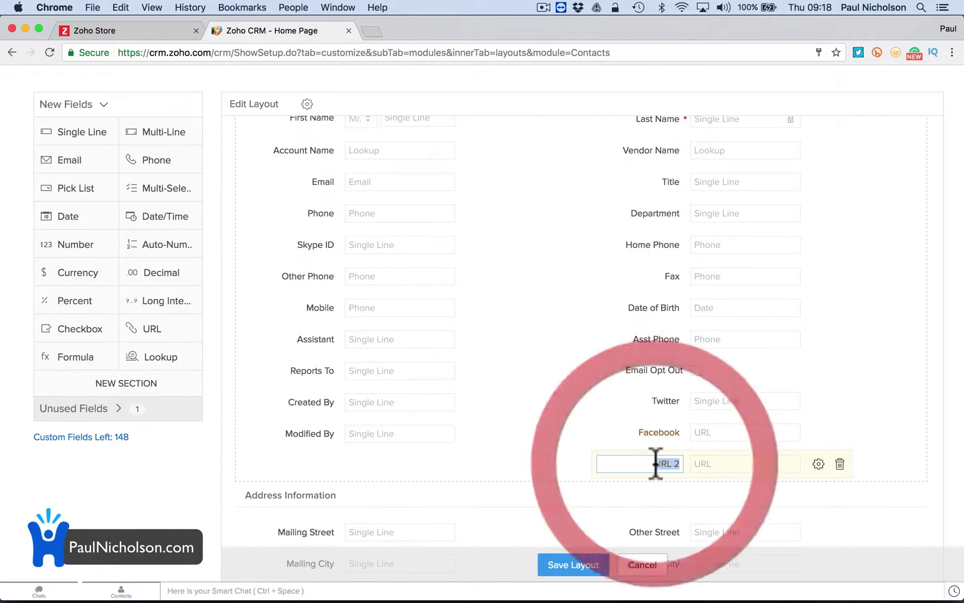
key(BackSpace)
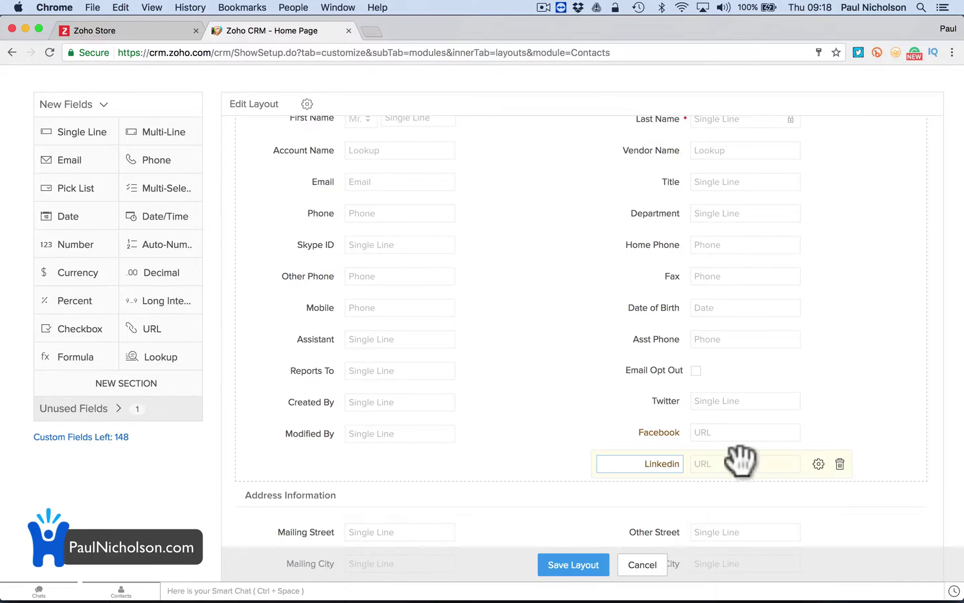
click(839, 400)
click(595, 384)
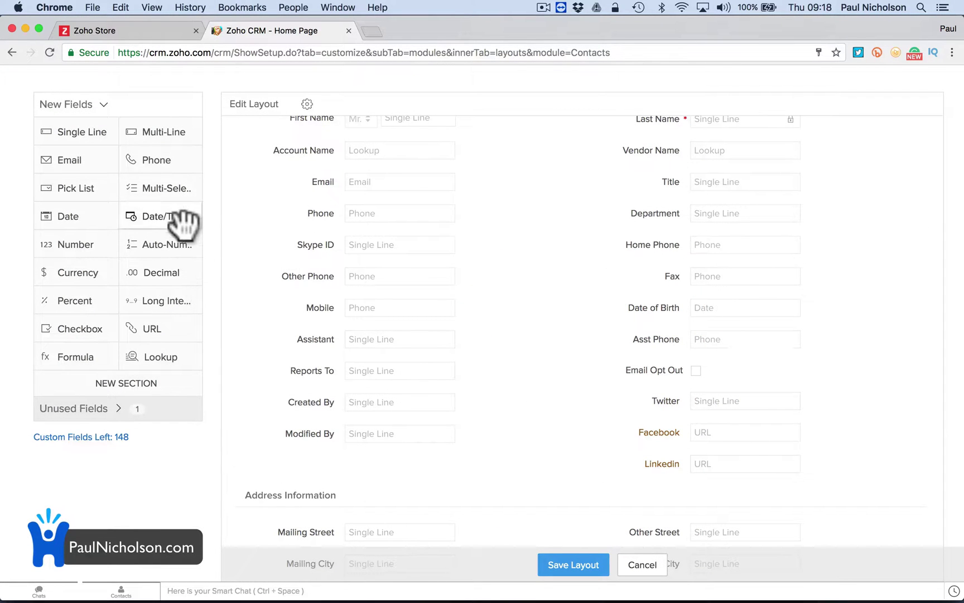
drag(80, 289, 363, 216)
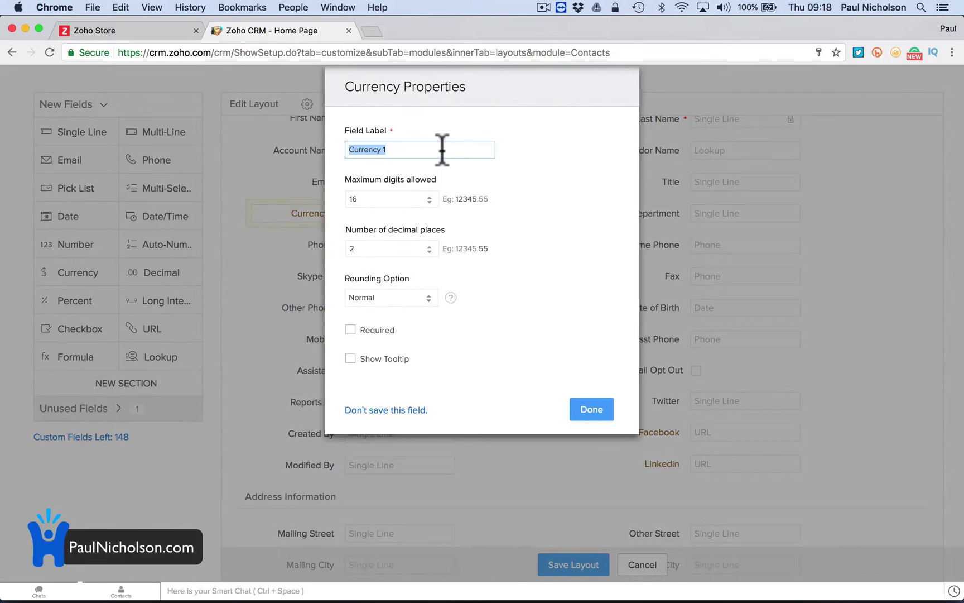
Label the new currency field 'Value' and save it into the Contacts layout.
text(Value)
key(Tab)
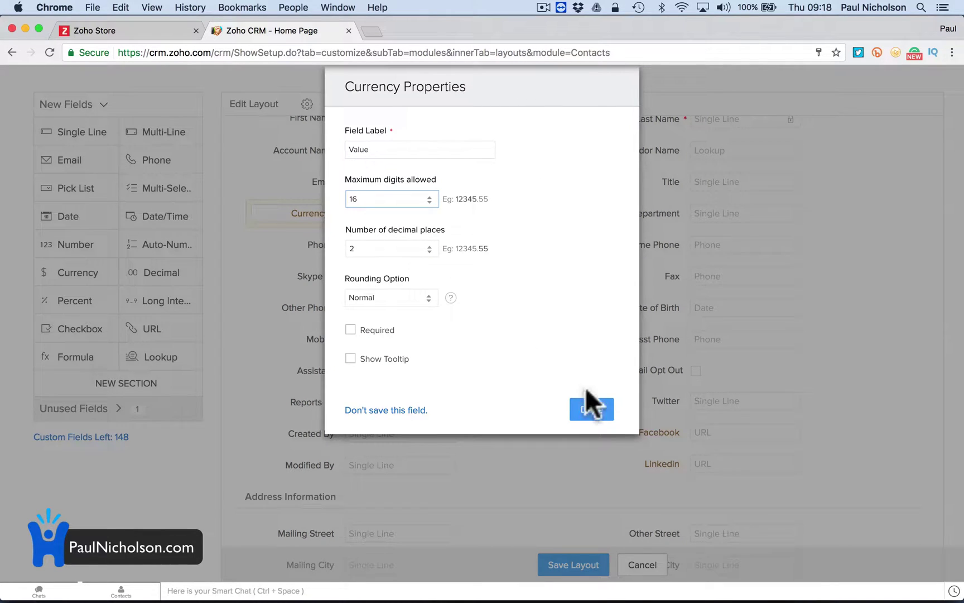
click(589, 407)
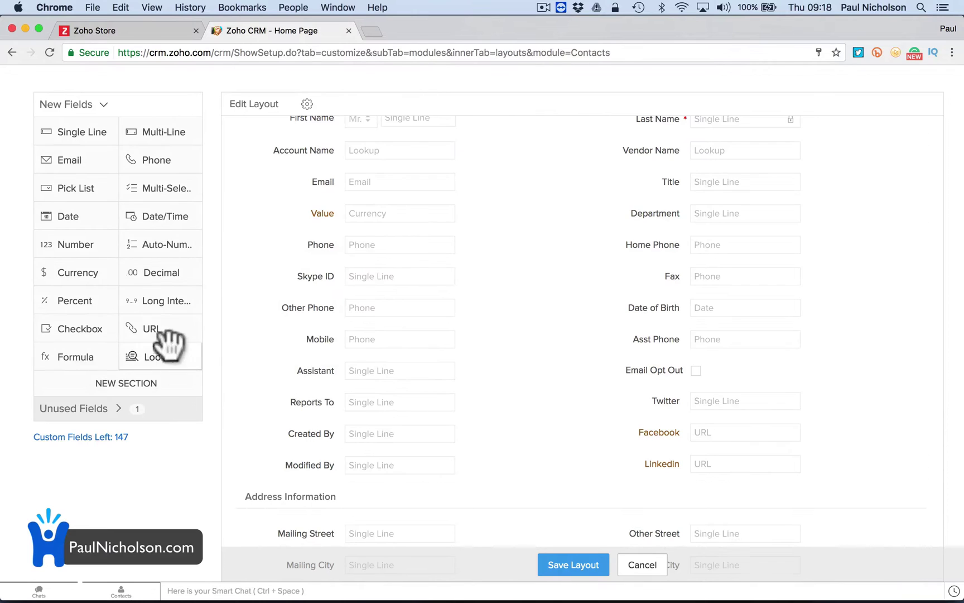
Add a pick list field labelled Type with options Small Business and Residential.
drag(184, 190, 333, 522)
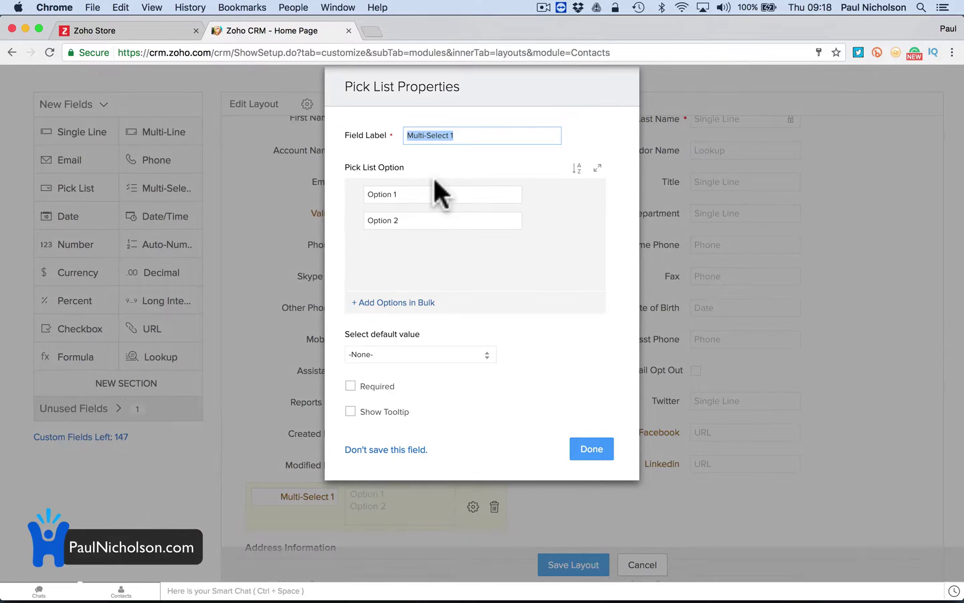
text(Tyuo)
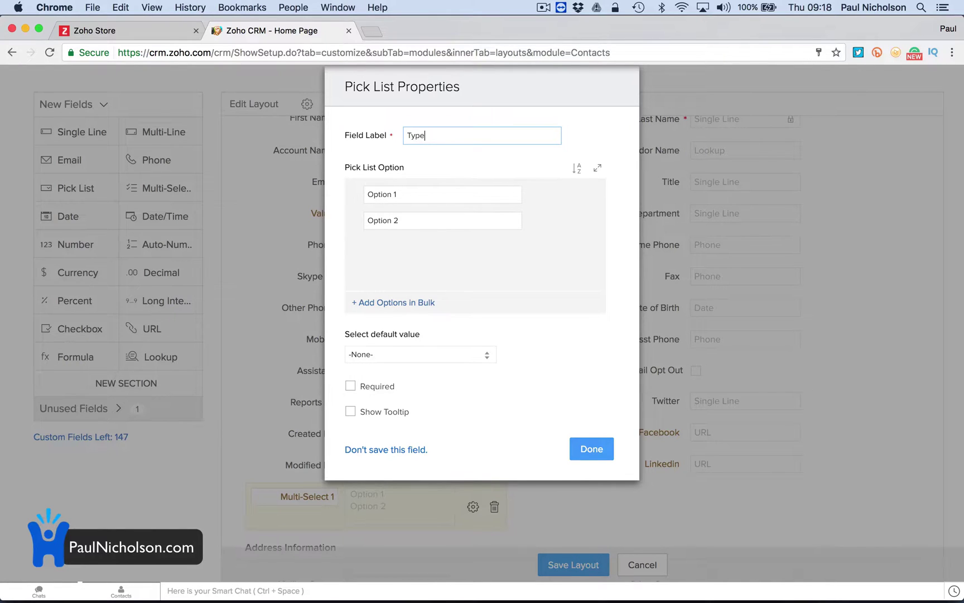
key(Tab)
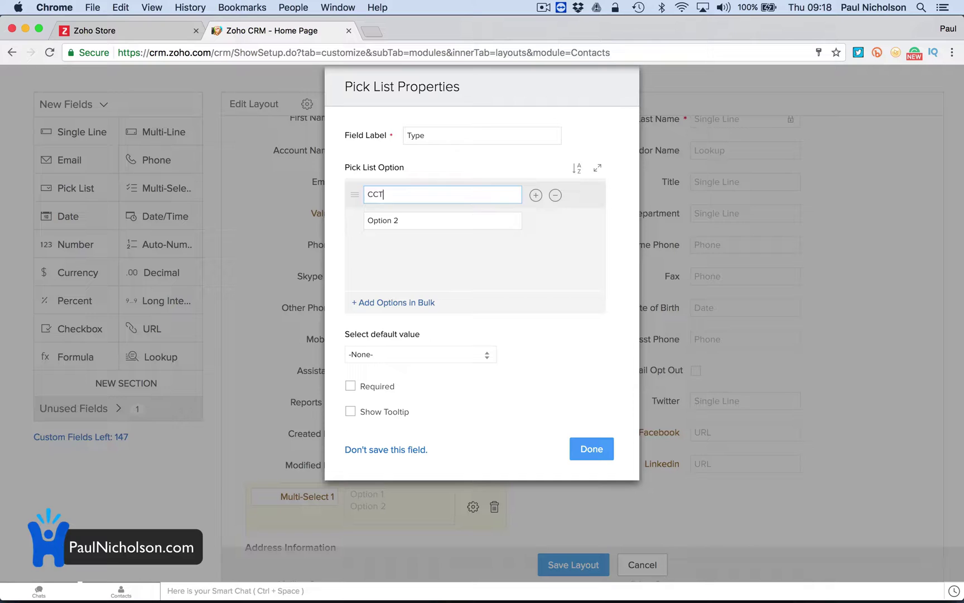
key(Tab)
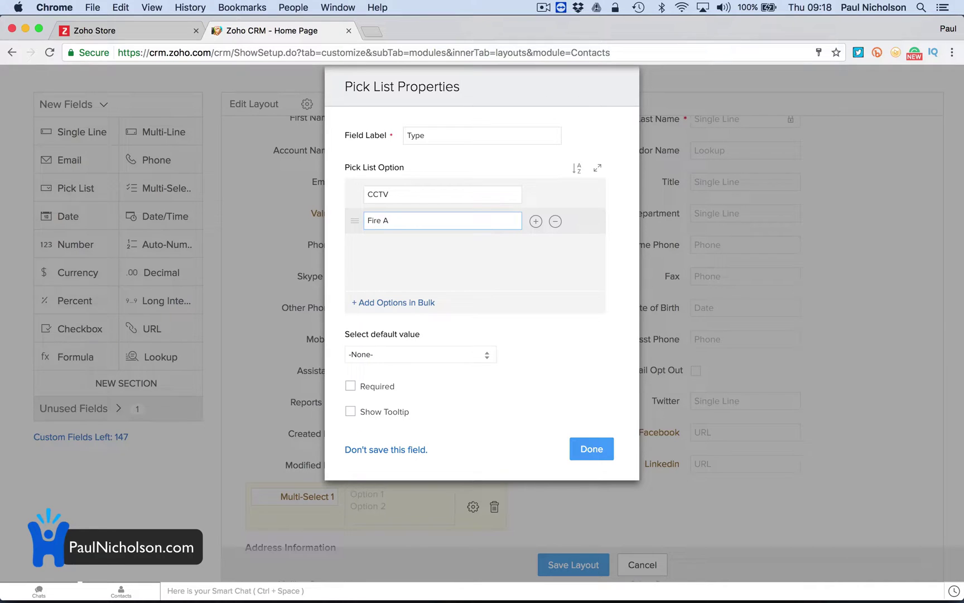
key(shift+Tab)
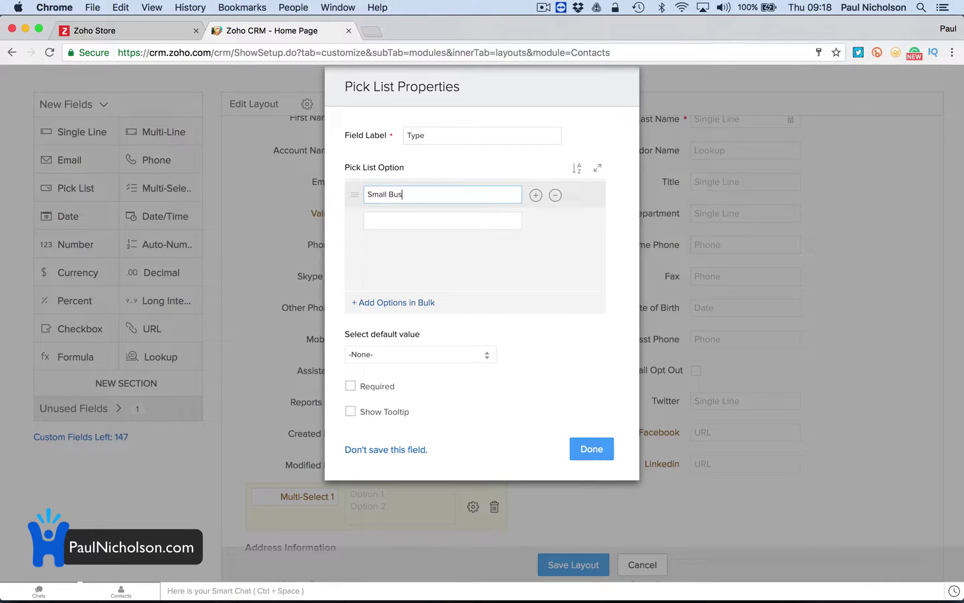
key(Tab)
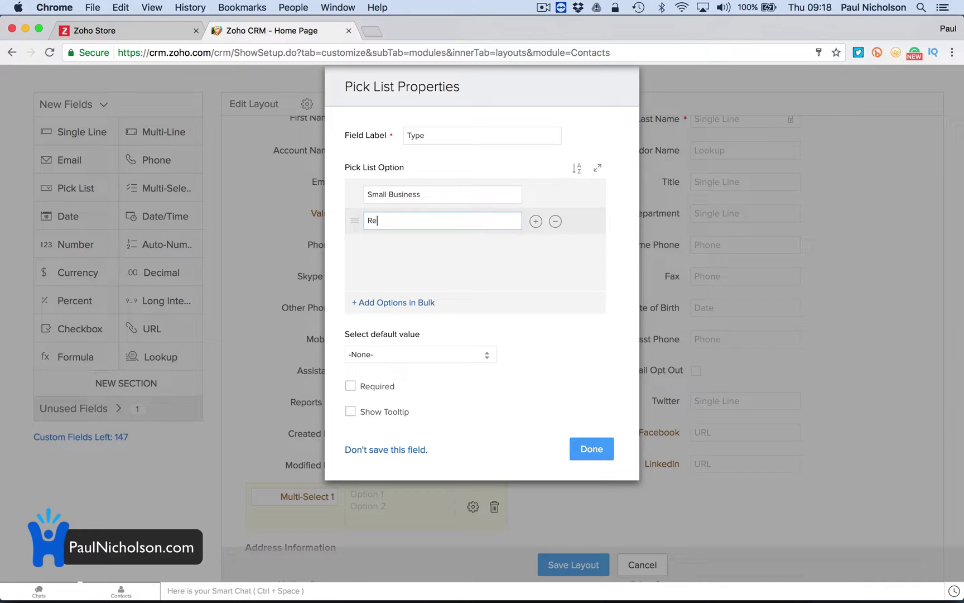
key(Tab)
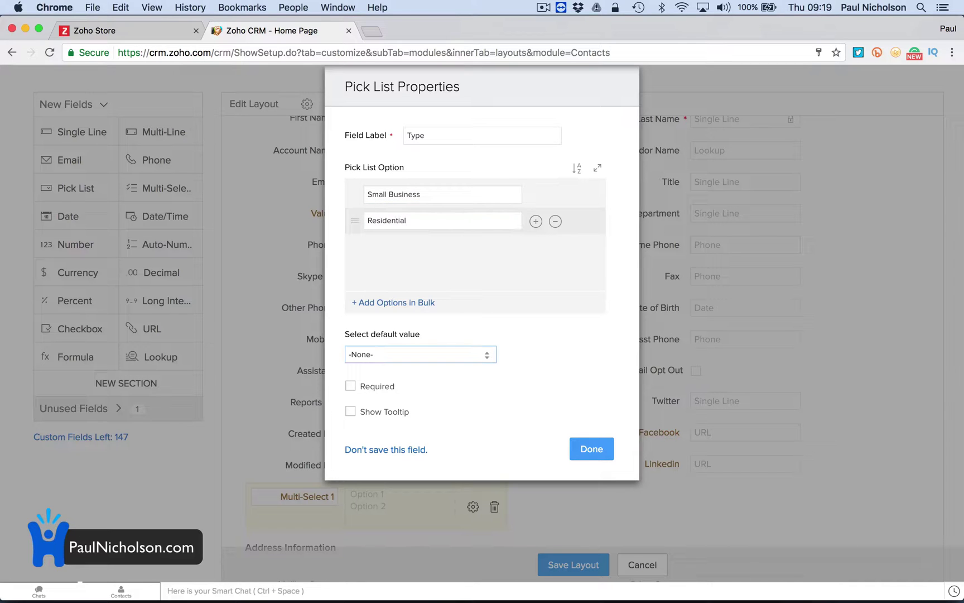
Add the Commercial option to the Type pick list and save the field.
click(536, 221)
click(444, 246)
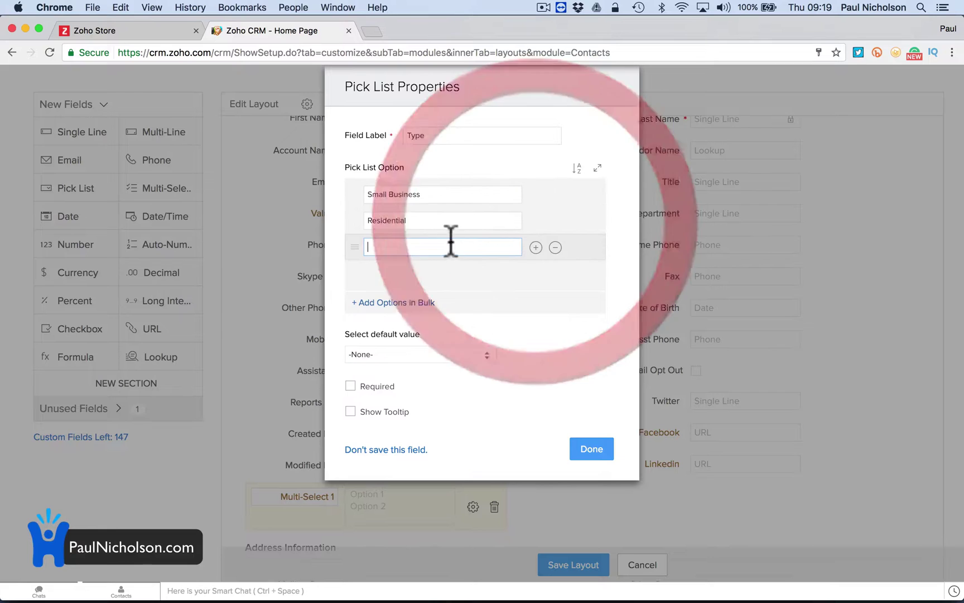
text(Commercia)
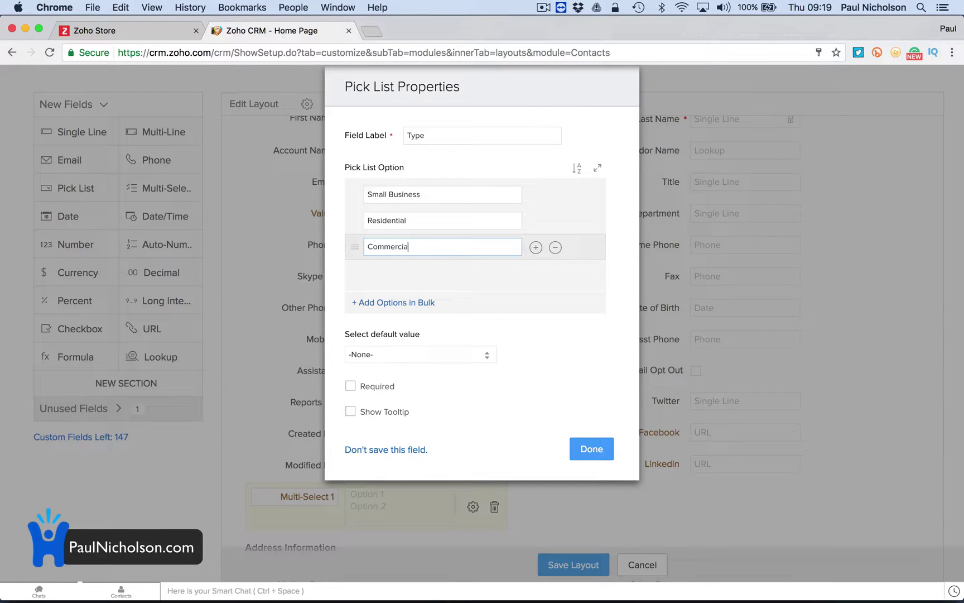
text(l)
click(536, 248)
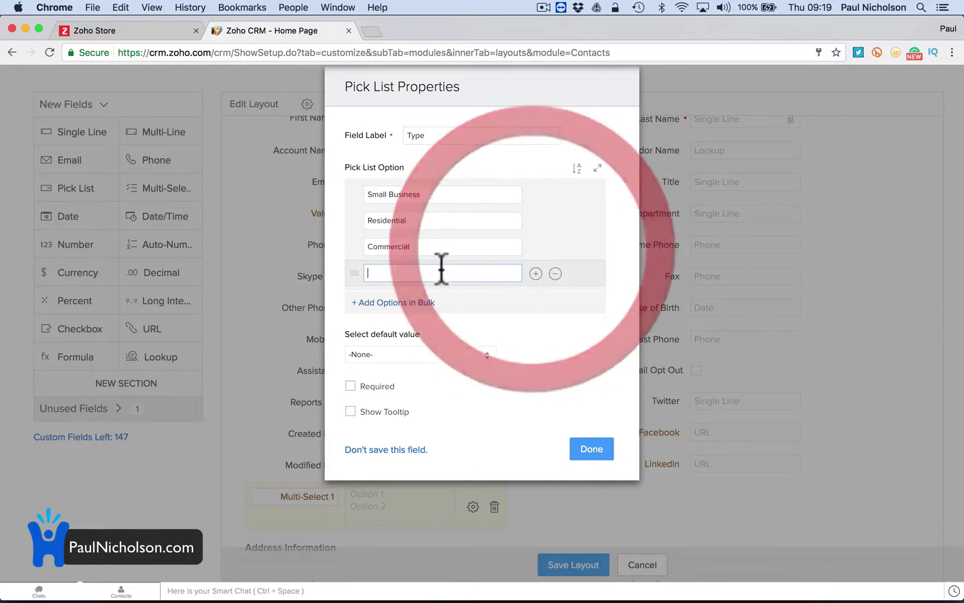
click(438, 272)
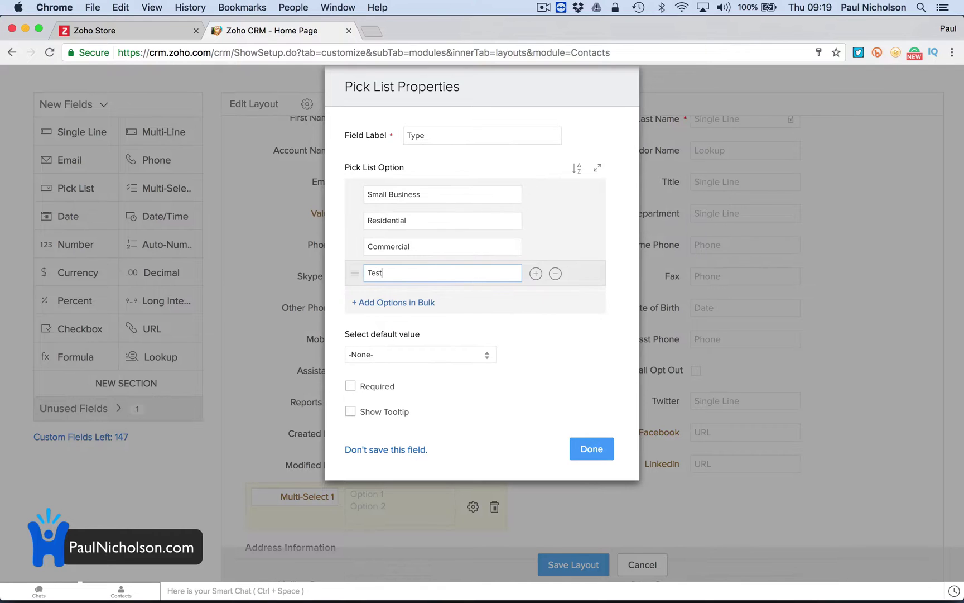
click(590, 452)
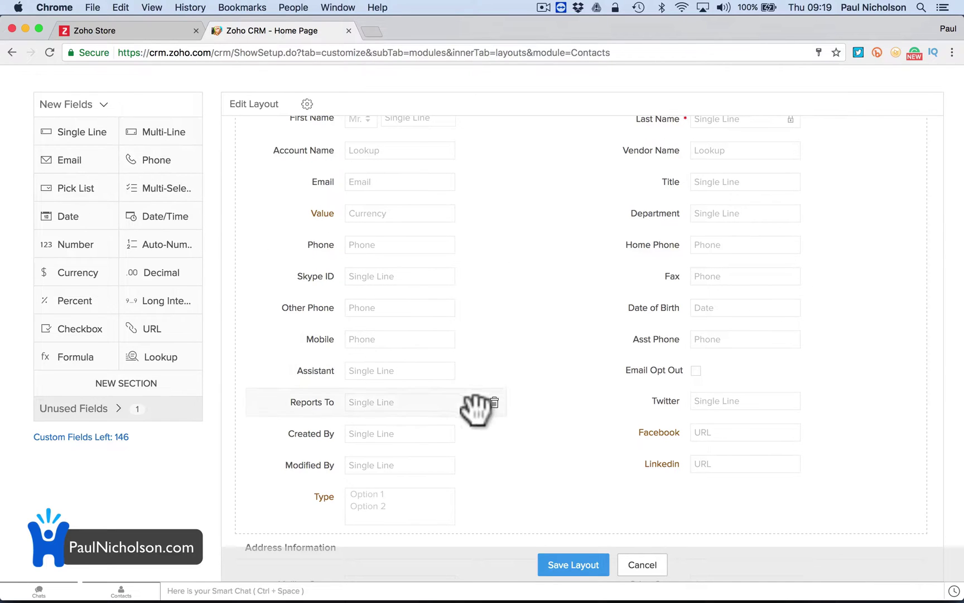
Save the Contacts layout changes and return to the CRM Setup page.
click(600, 562)
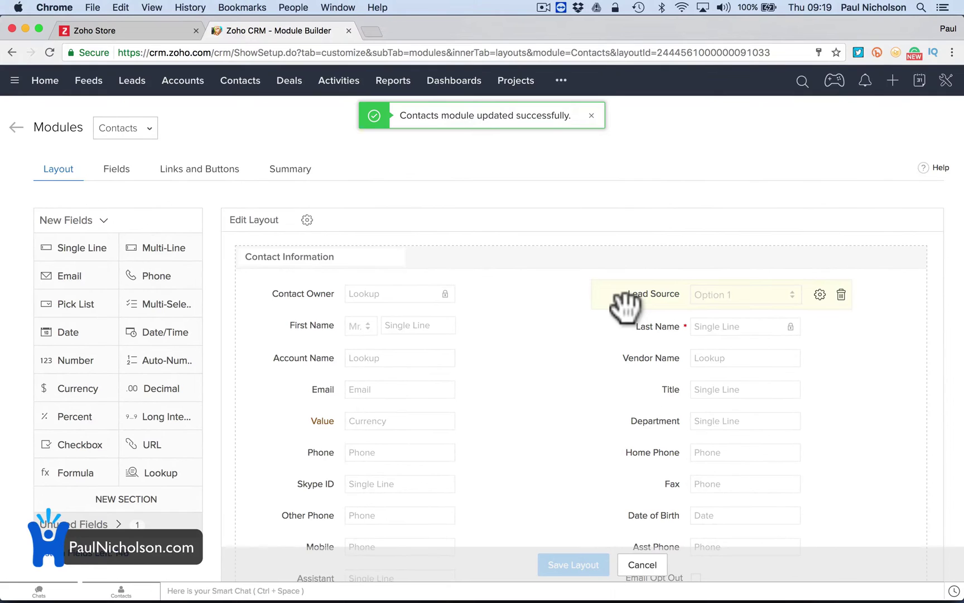
click(289, 80)
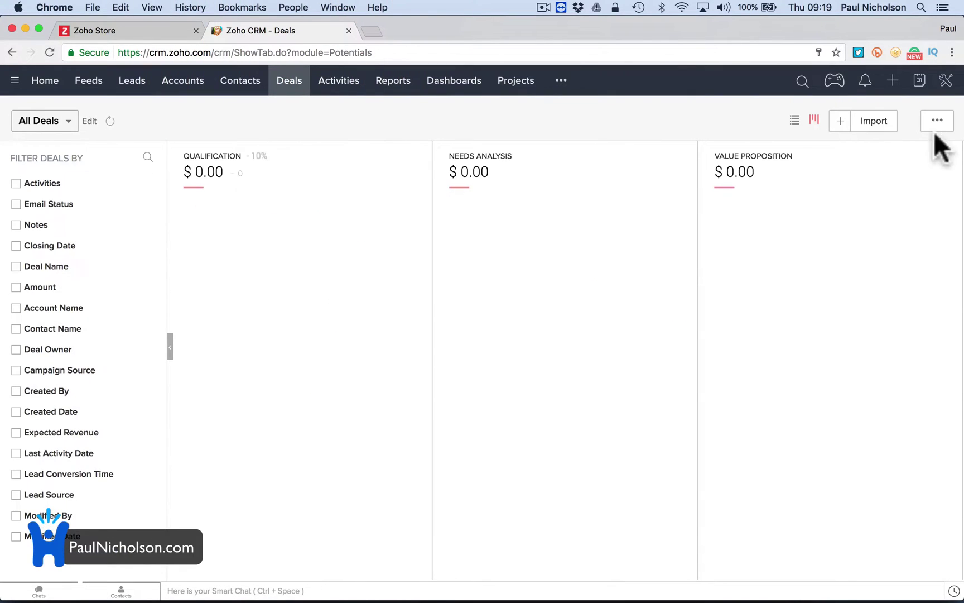
click(946, 81)
click(924, 108)
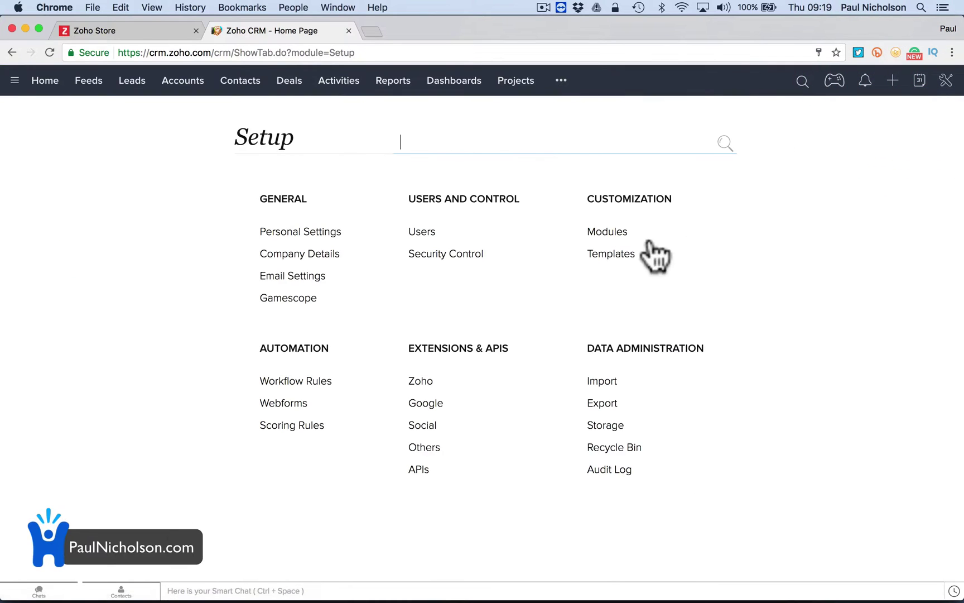
Open the Deals module layout and bring up the Stage field's settings.
click(600, 232)
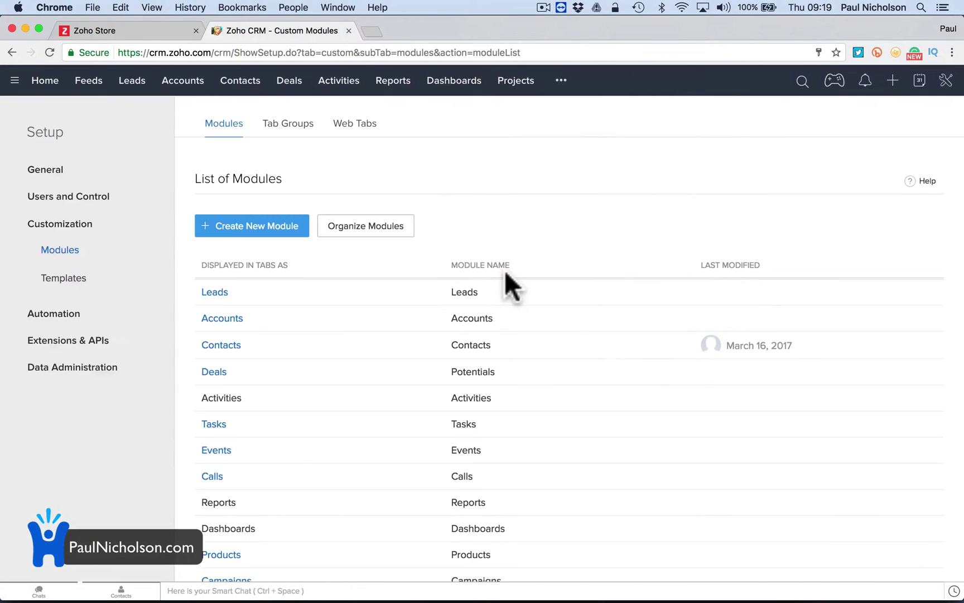
click(211, 372)
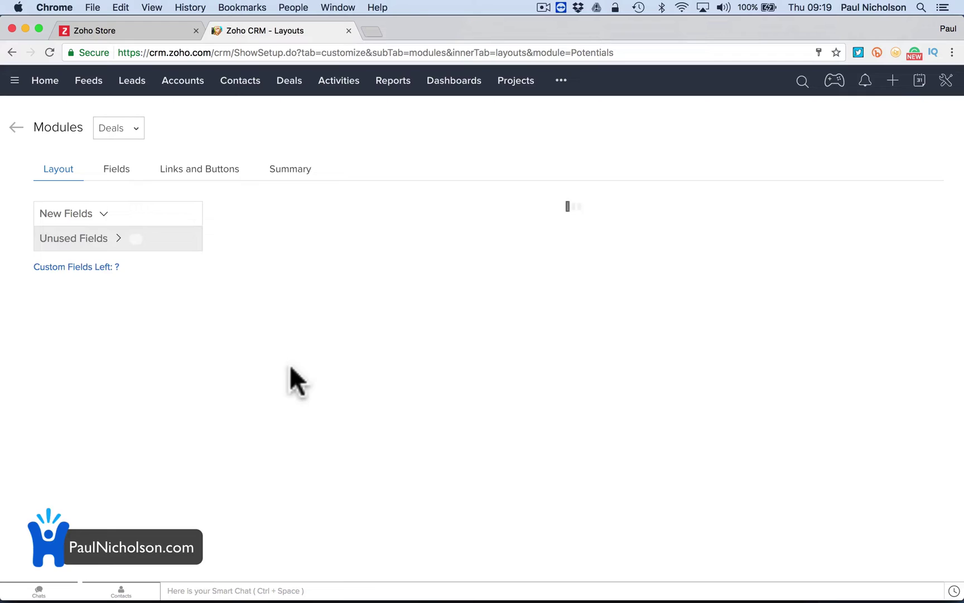
scroll(307, 384, down, 4)
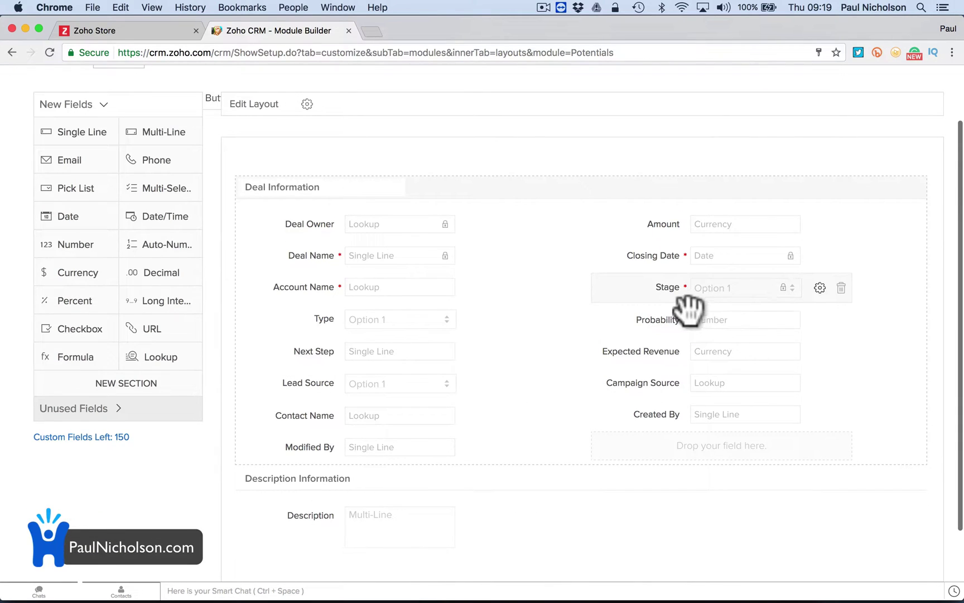
click(818, 288)
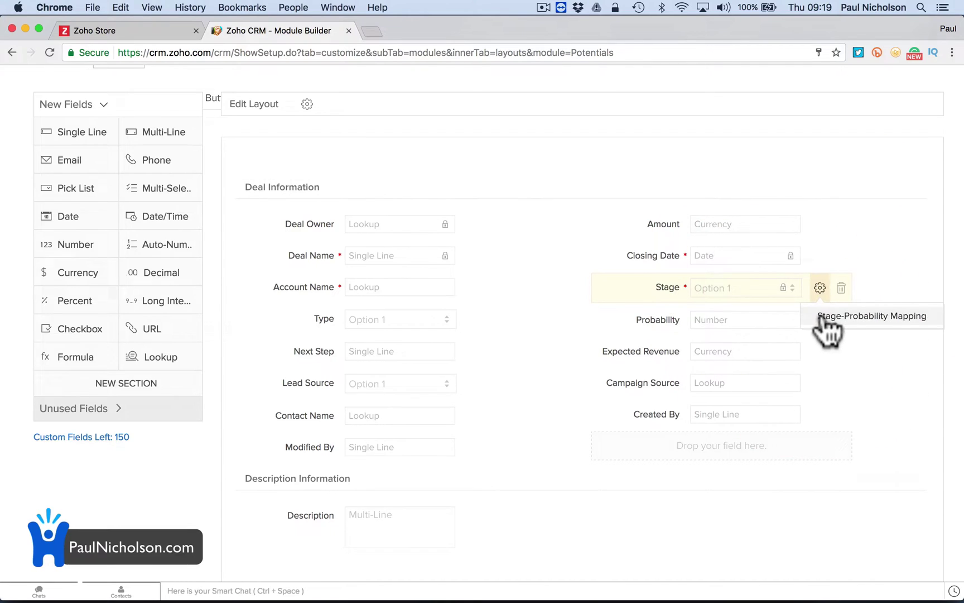
Remove Qualification from the Deals stage-probability mapping, reviewing Needs Analysis 20 and Negotiation/Review 90, then go Home.
click(824, 317)
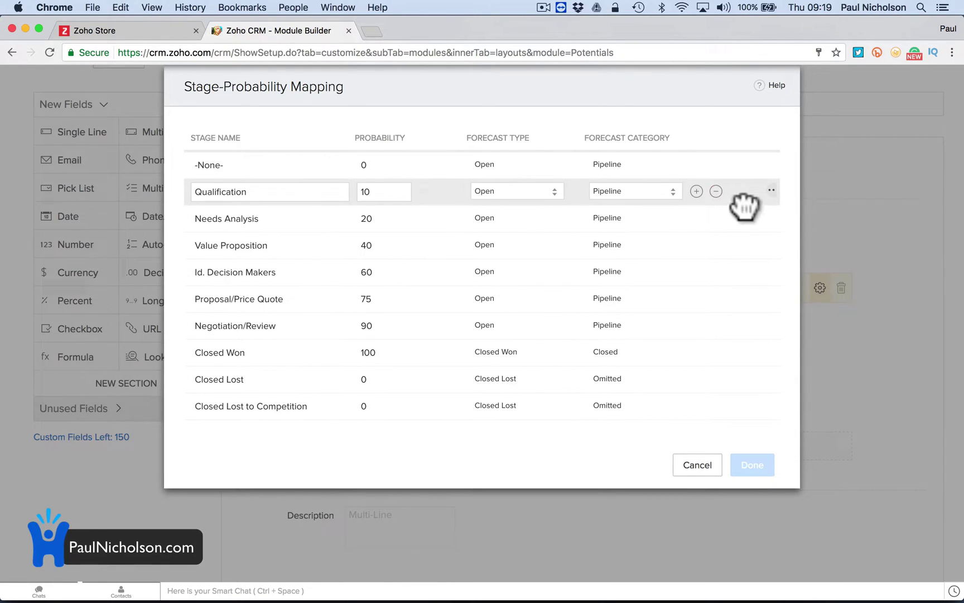
click(771, 190)
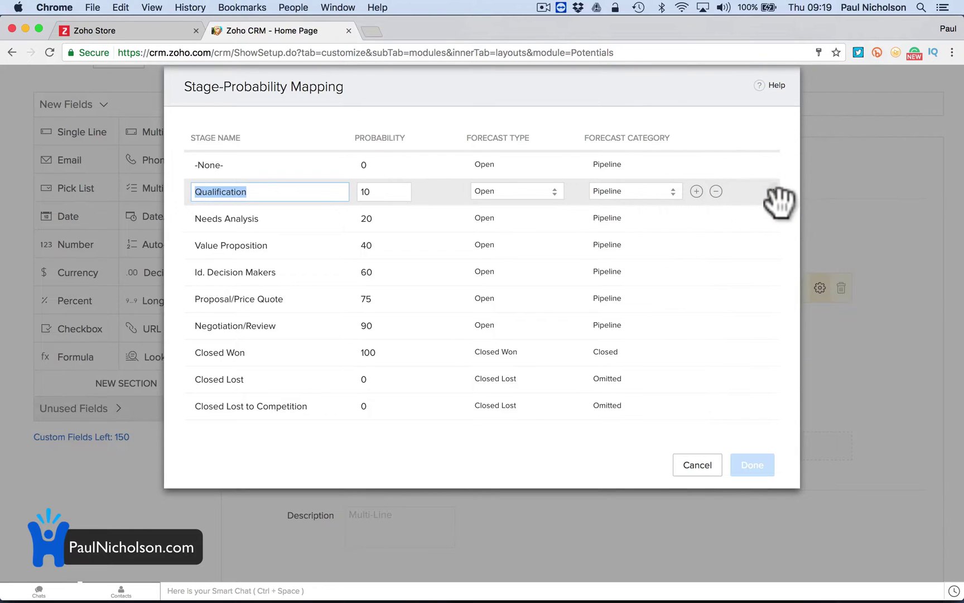
click(772, 192)
click(715, 191)
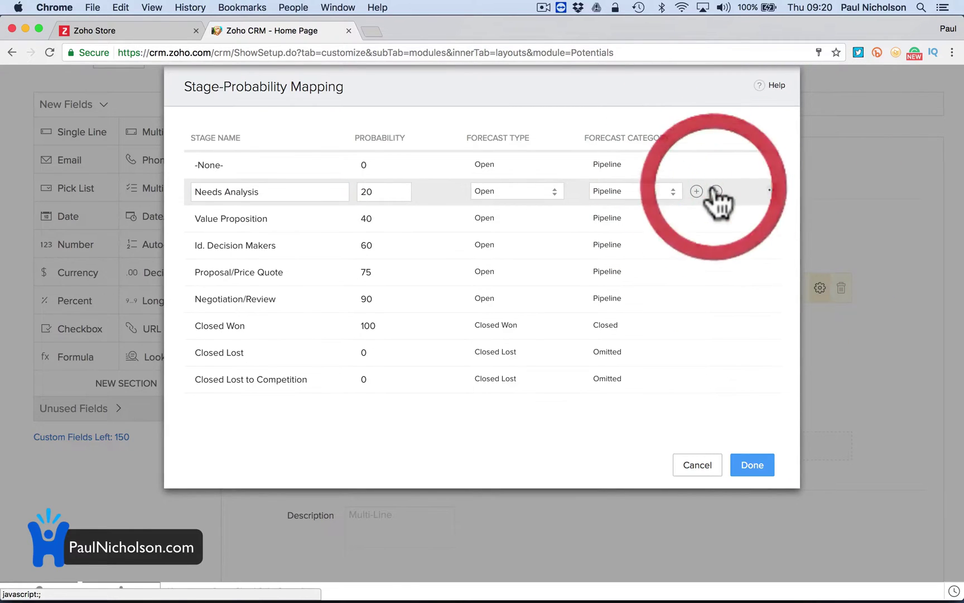
double_click(383, 191)
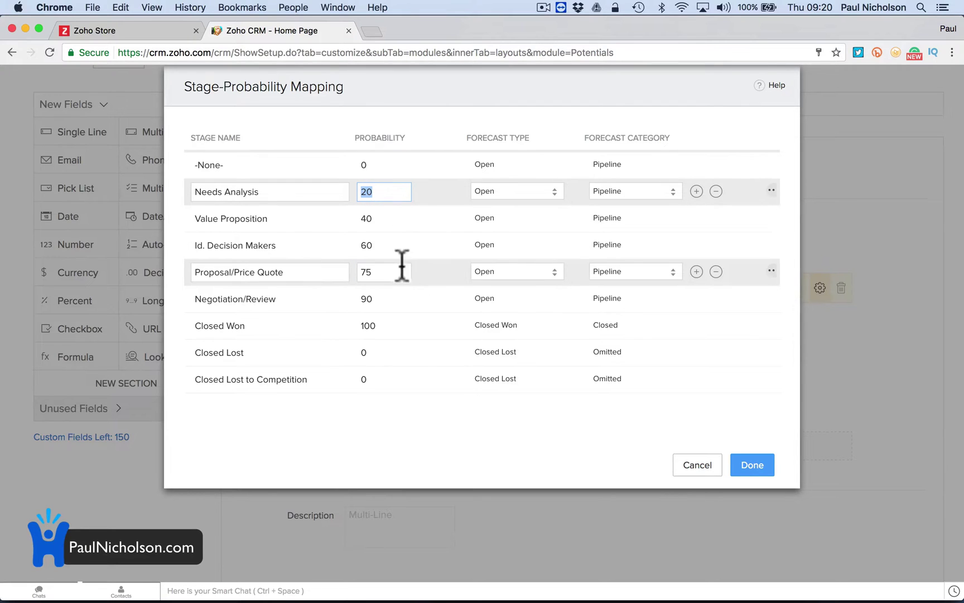
click(375, 298)
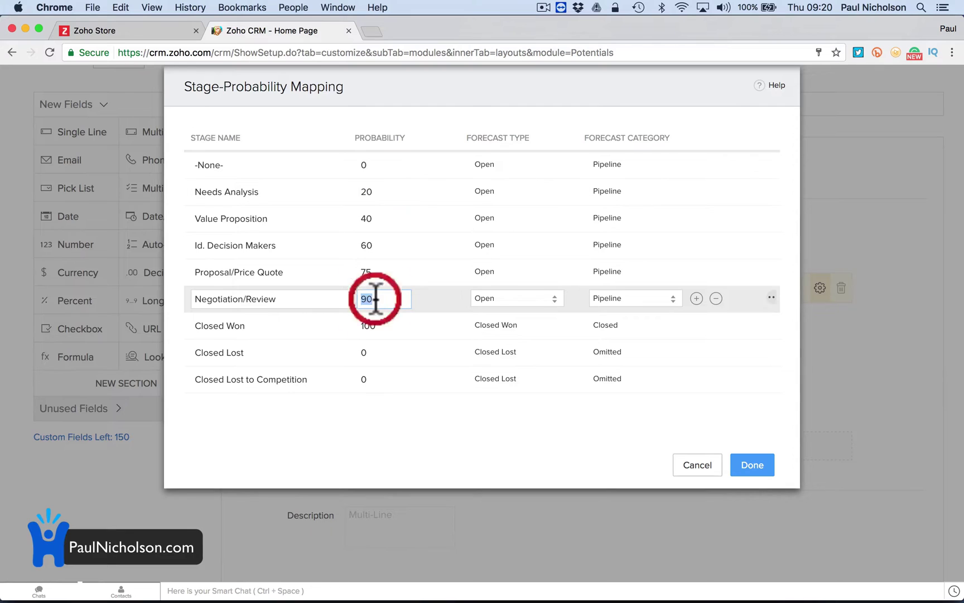
click(378, 299)
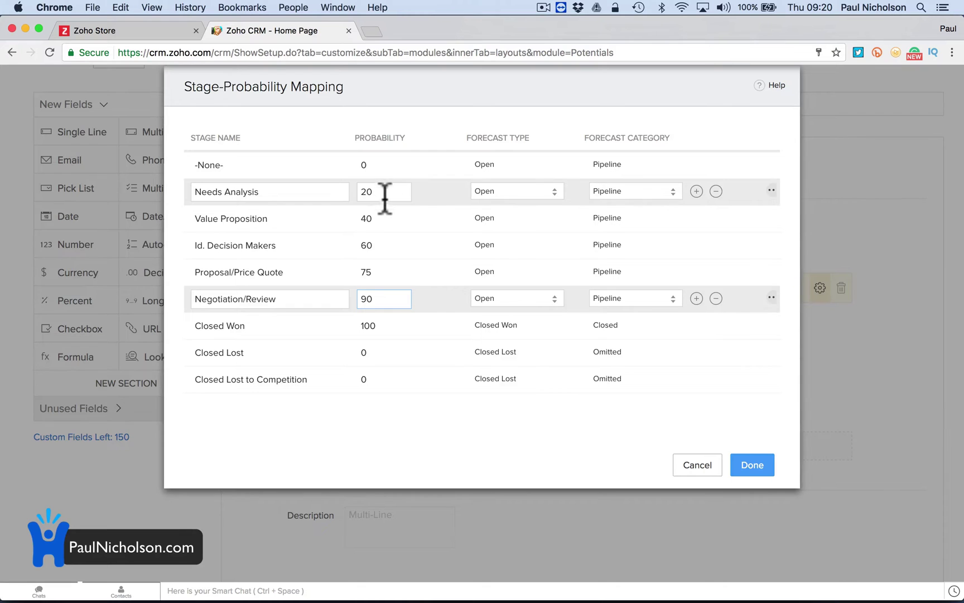
click(751, 465)
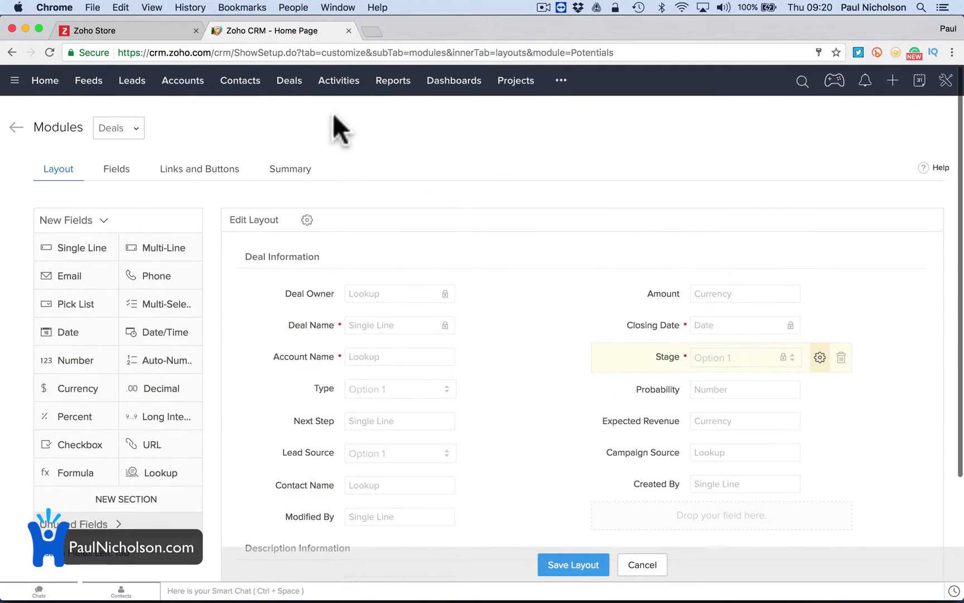
click(43, 85)
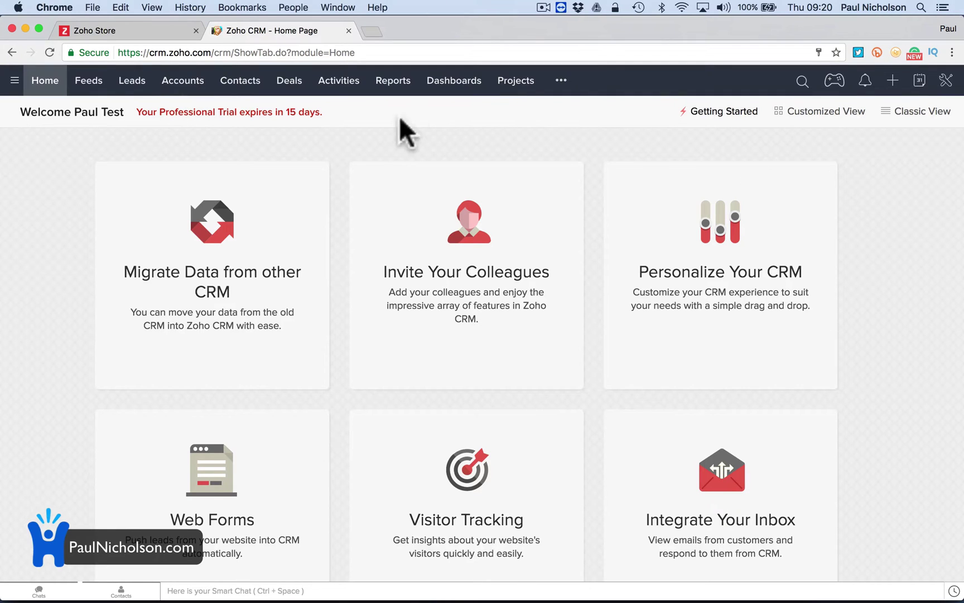
click(300, 112)
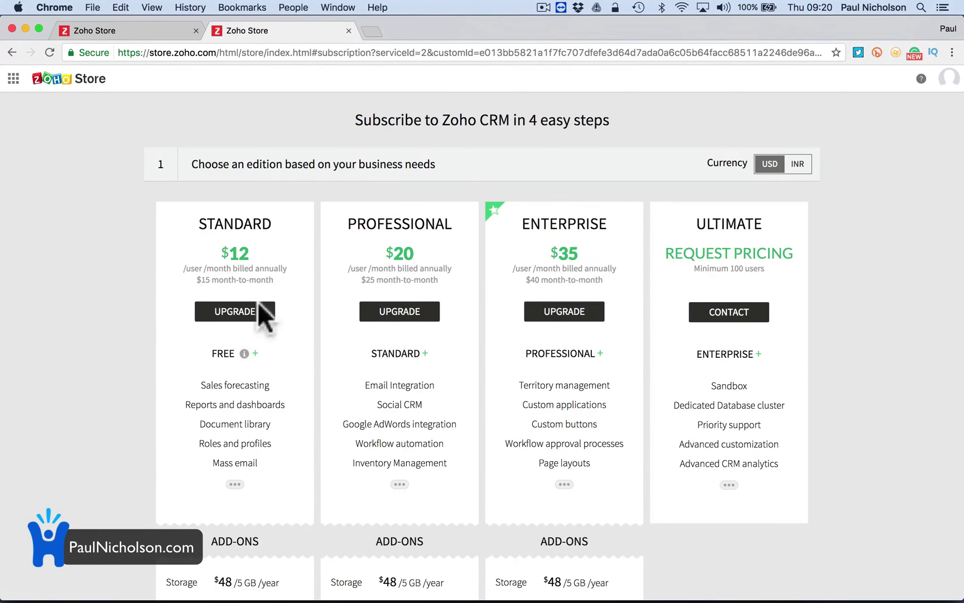
Expand every Zoho CRM plan's feature list, browse the add-ons, and view the other tab showing CRMPlus at $50.
click(397, 484)
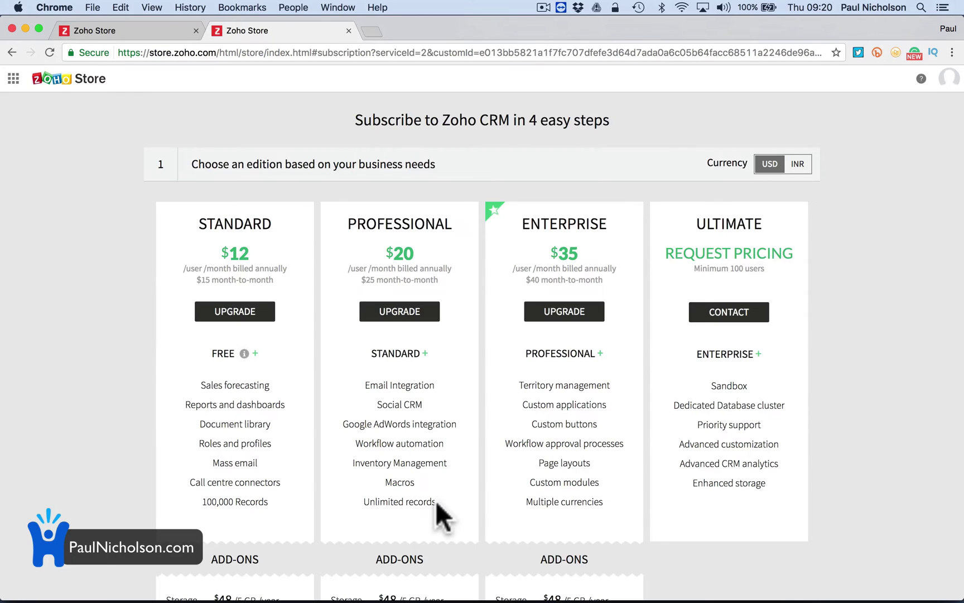
scroll(437, 503, down, 5)
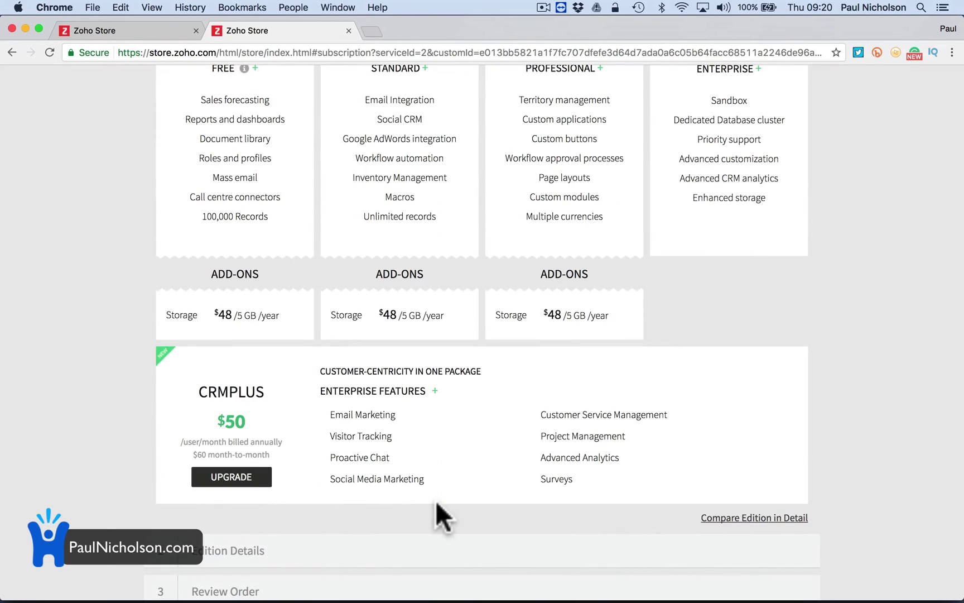
scroll(440, 418, up, 5)
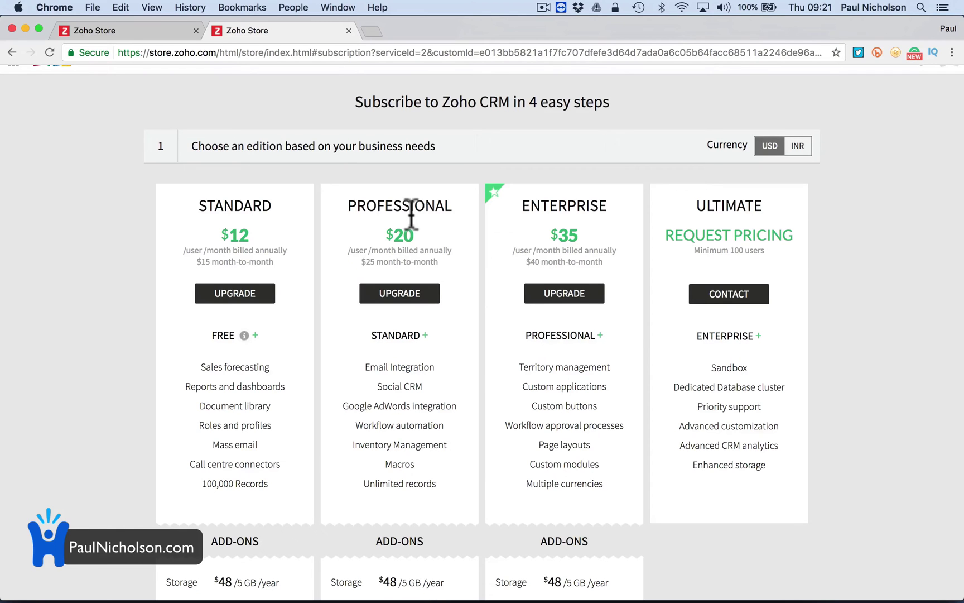
click(146, 30)
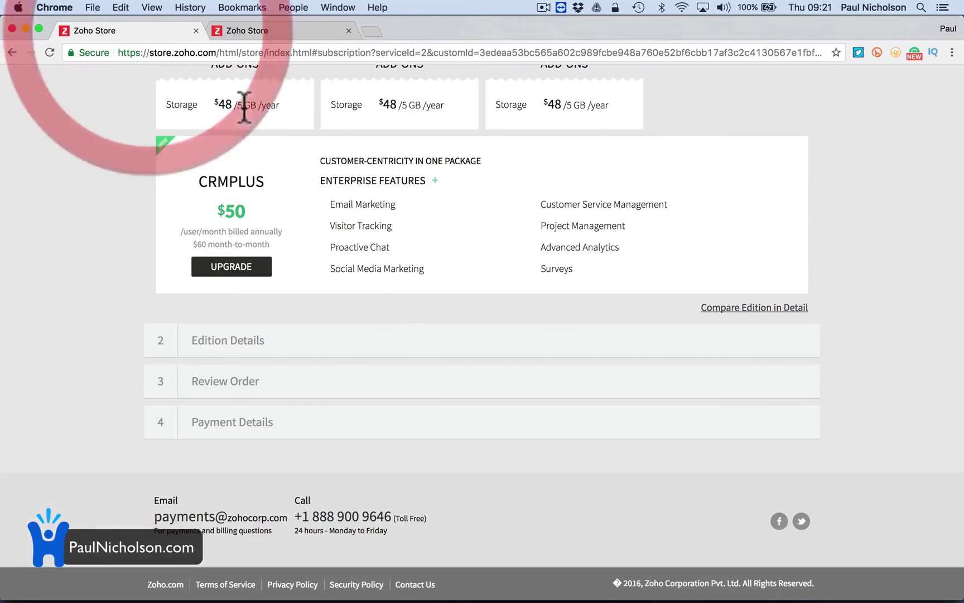
scroll(367, 251, up, 10)
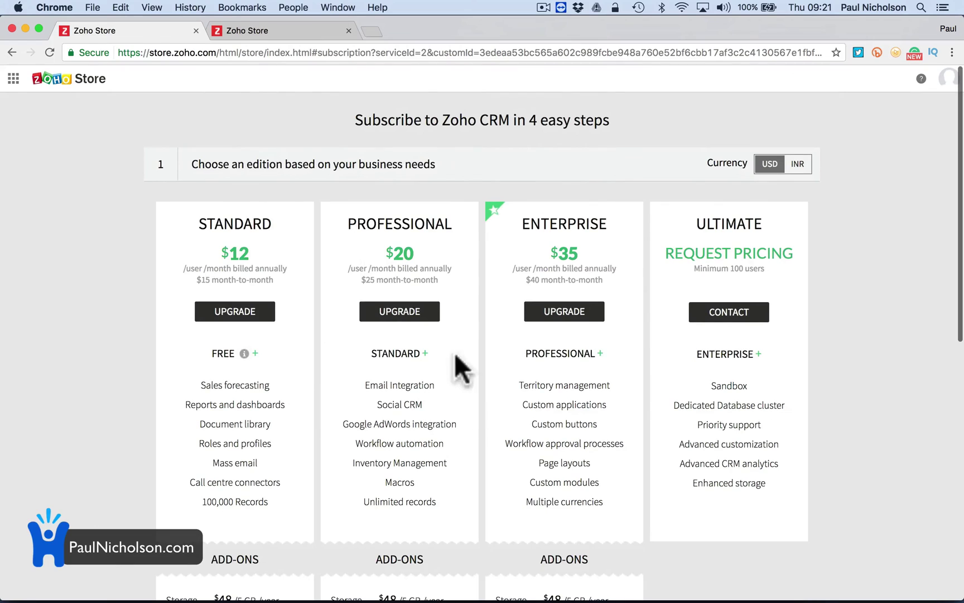